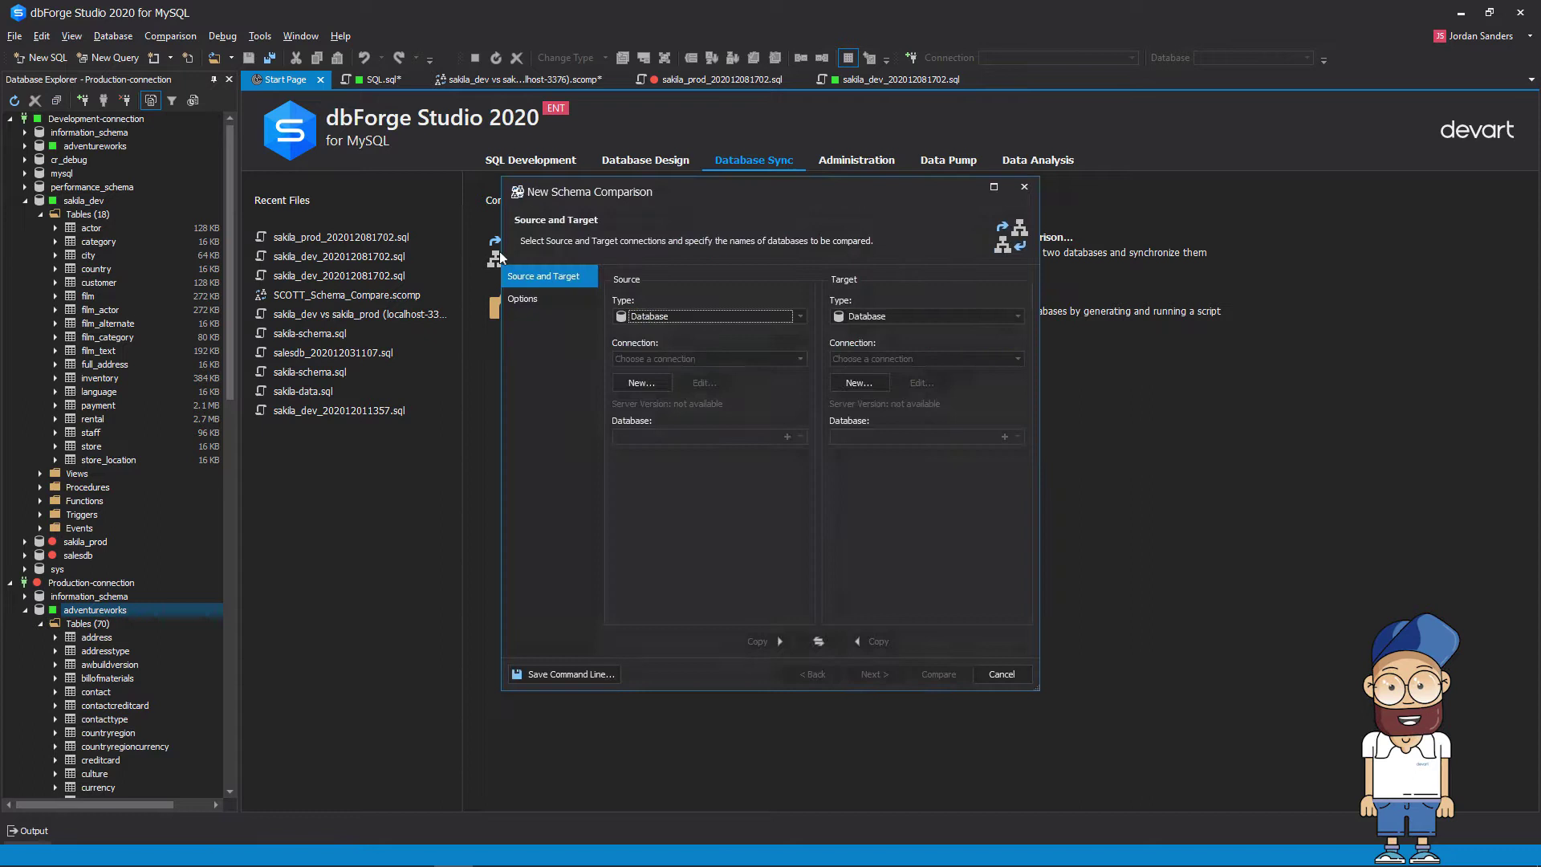
# Set the target to Production-connection and try Sakila_folder as a scripts-folder source.
pyautogui.click(1018, 361)
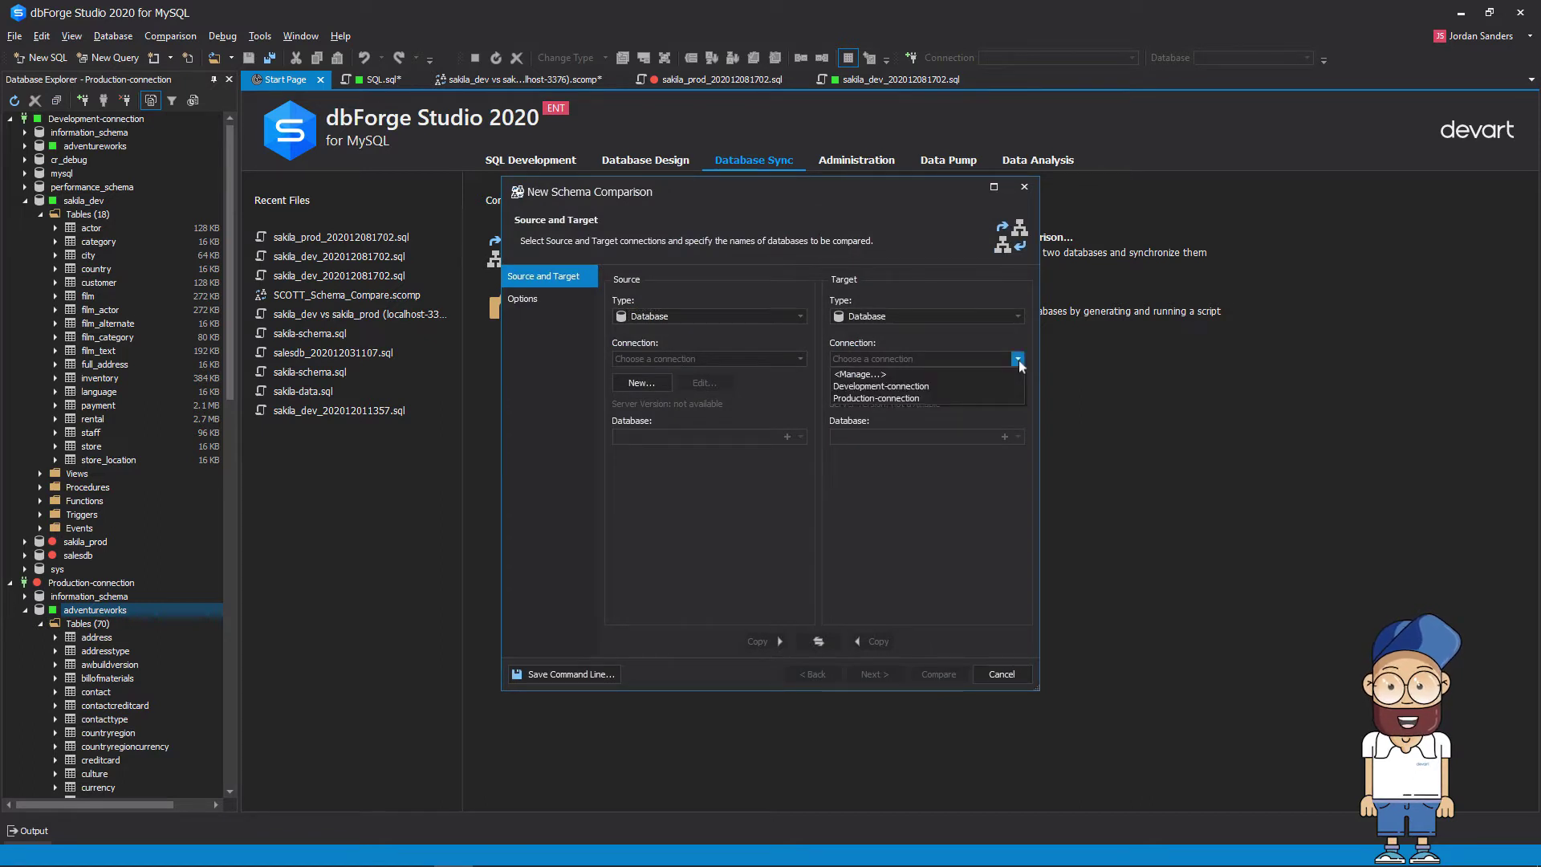
pyautogui.click(879, 399)
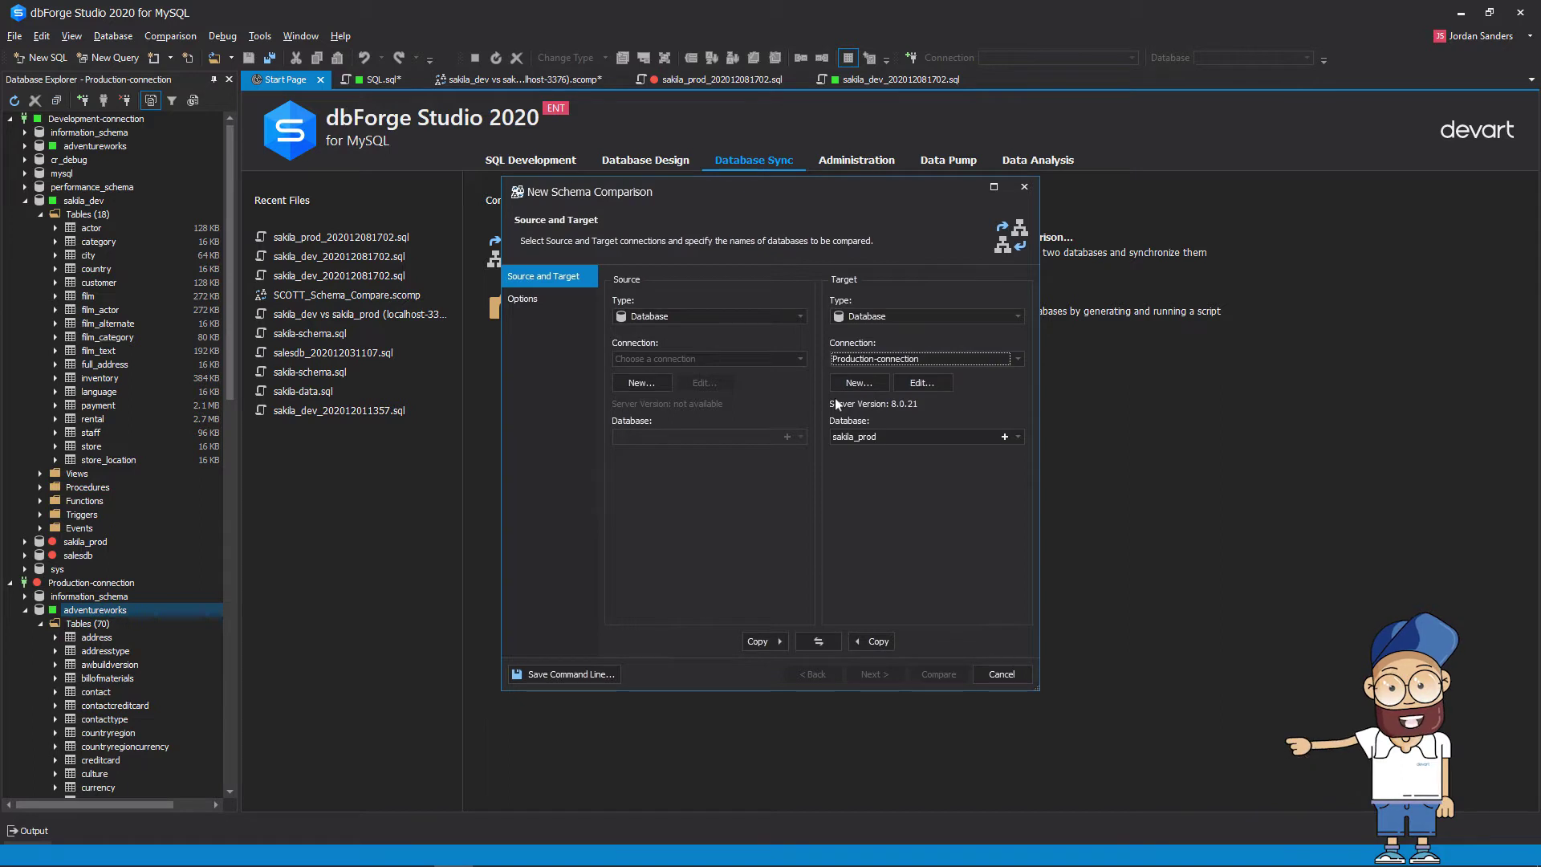
pyautogui.click(802, 317)
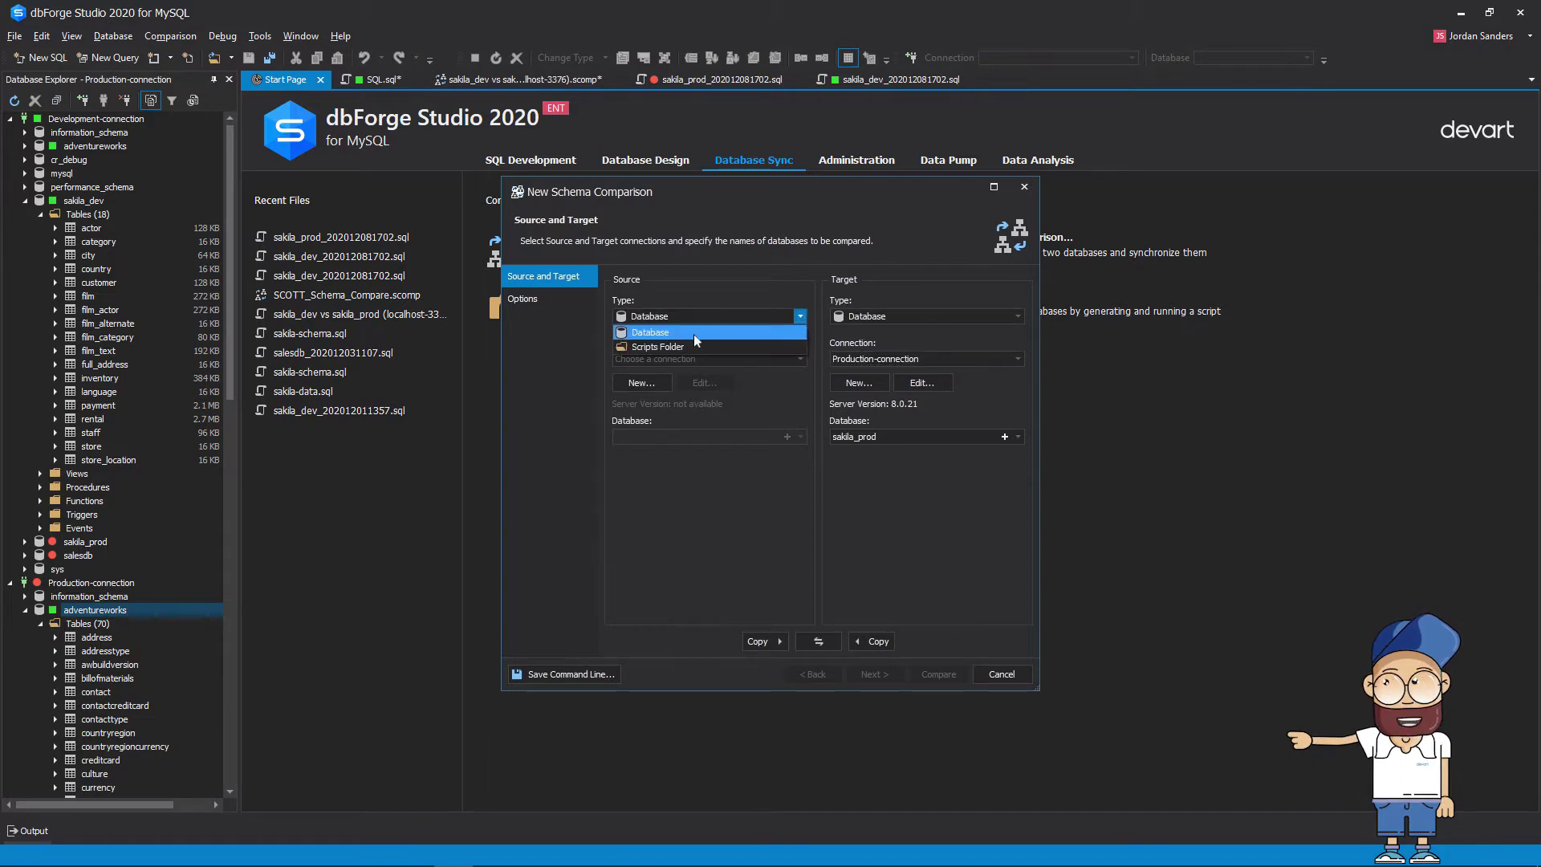
pyautogui.click(658, 347)
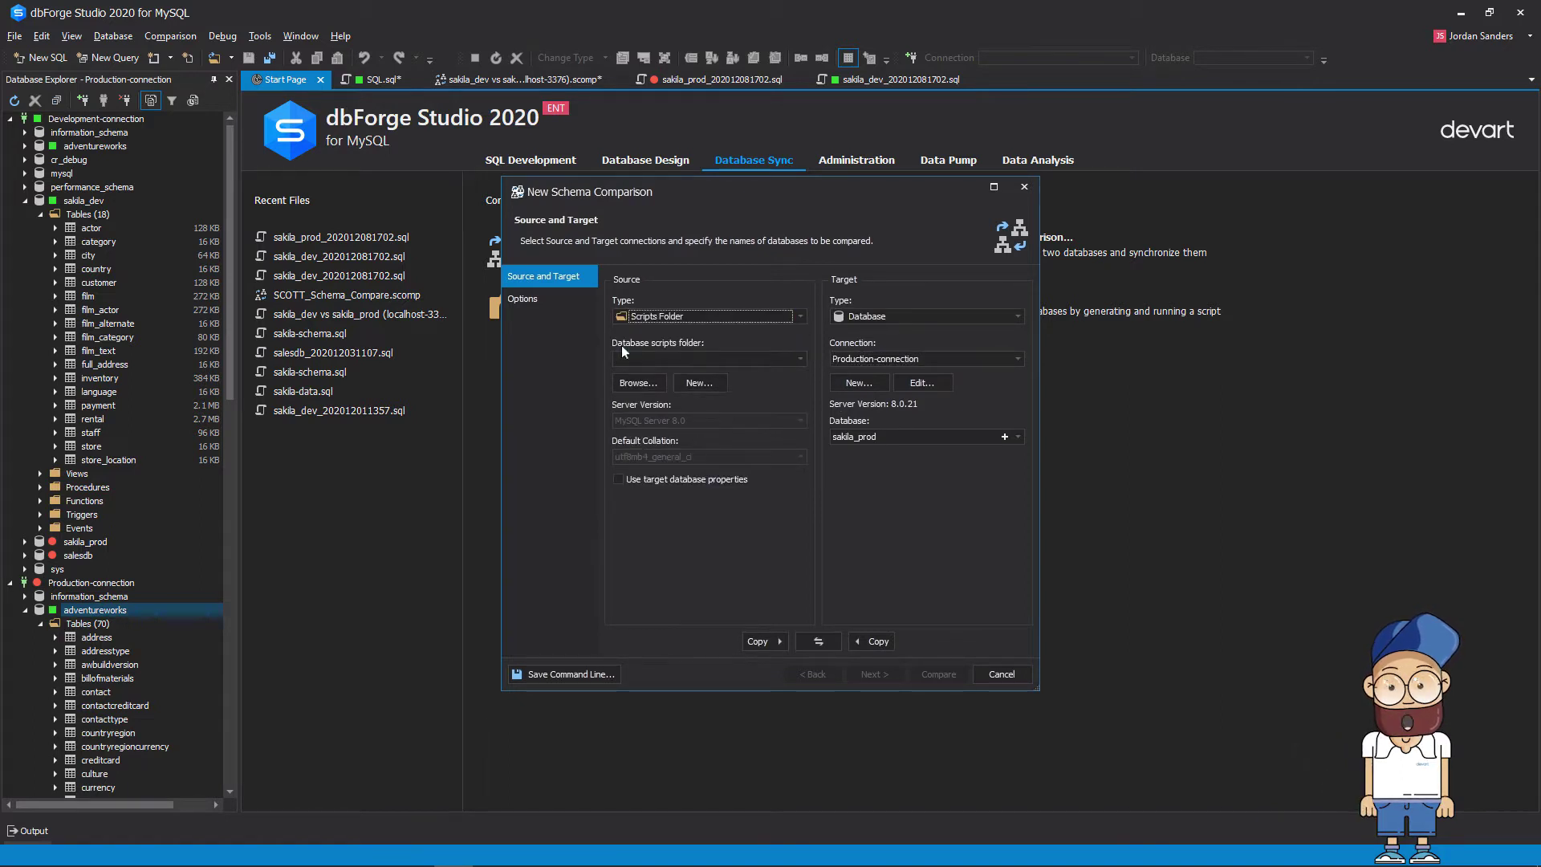
pyautogui.click(637, 383)
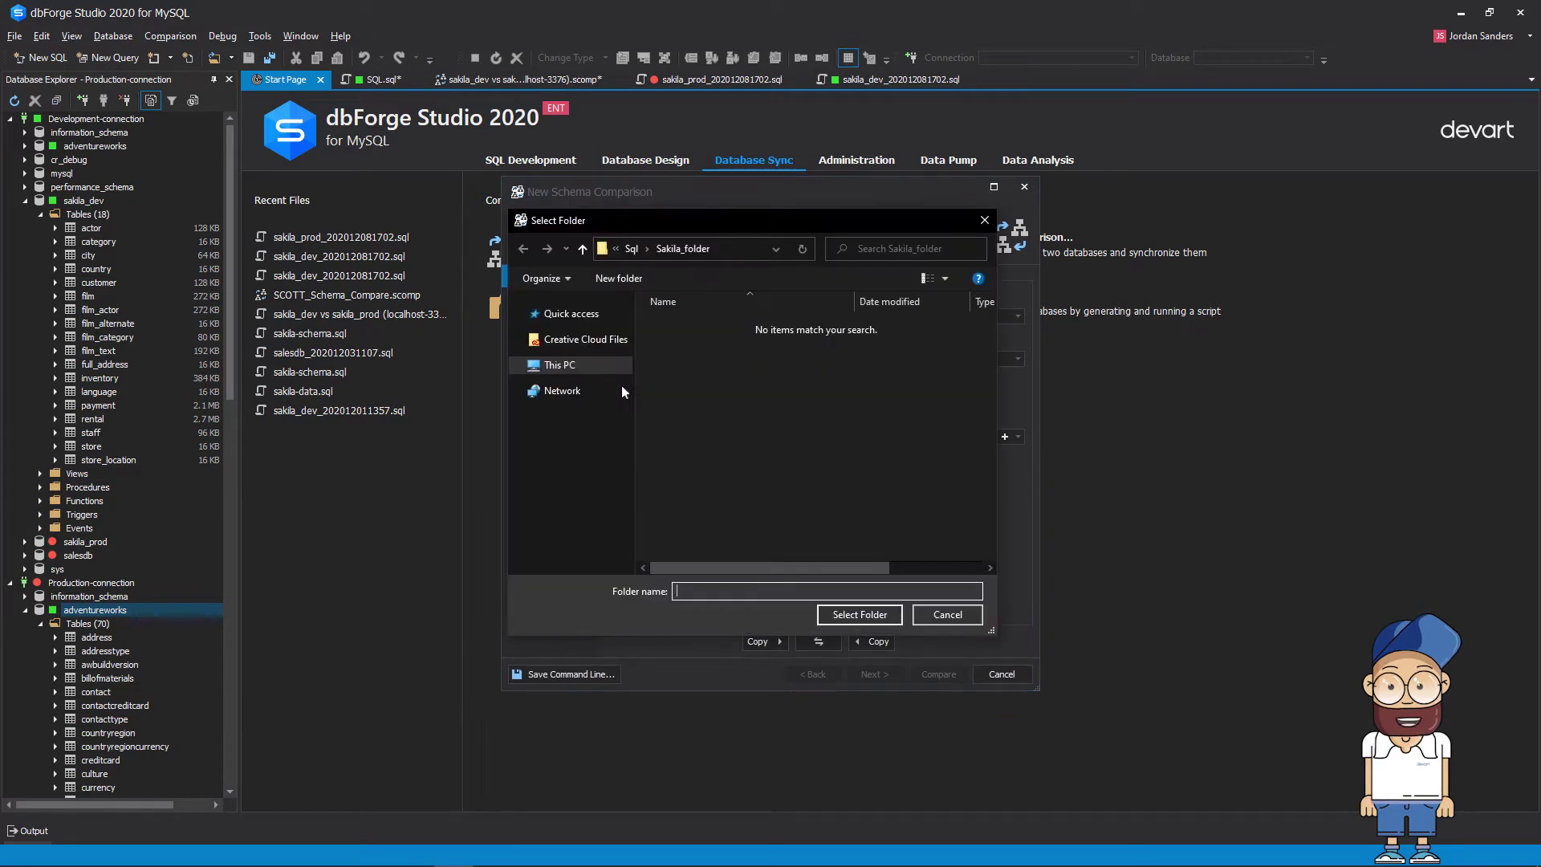
pyautogui.click(860, 614)
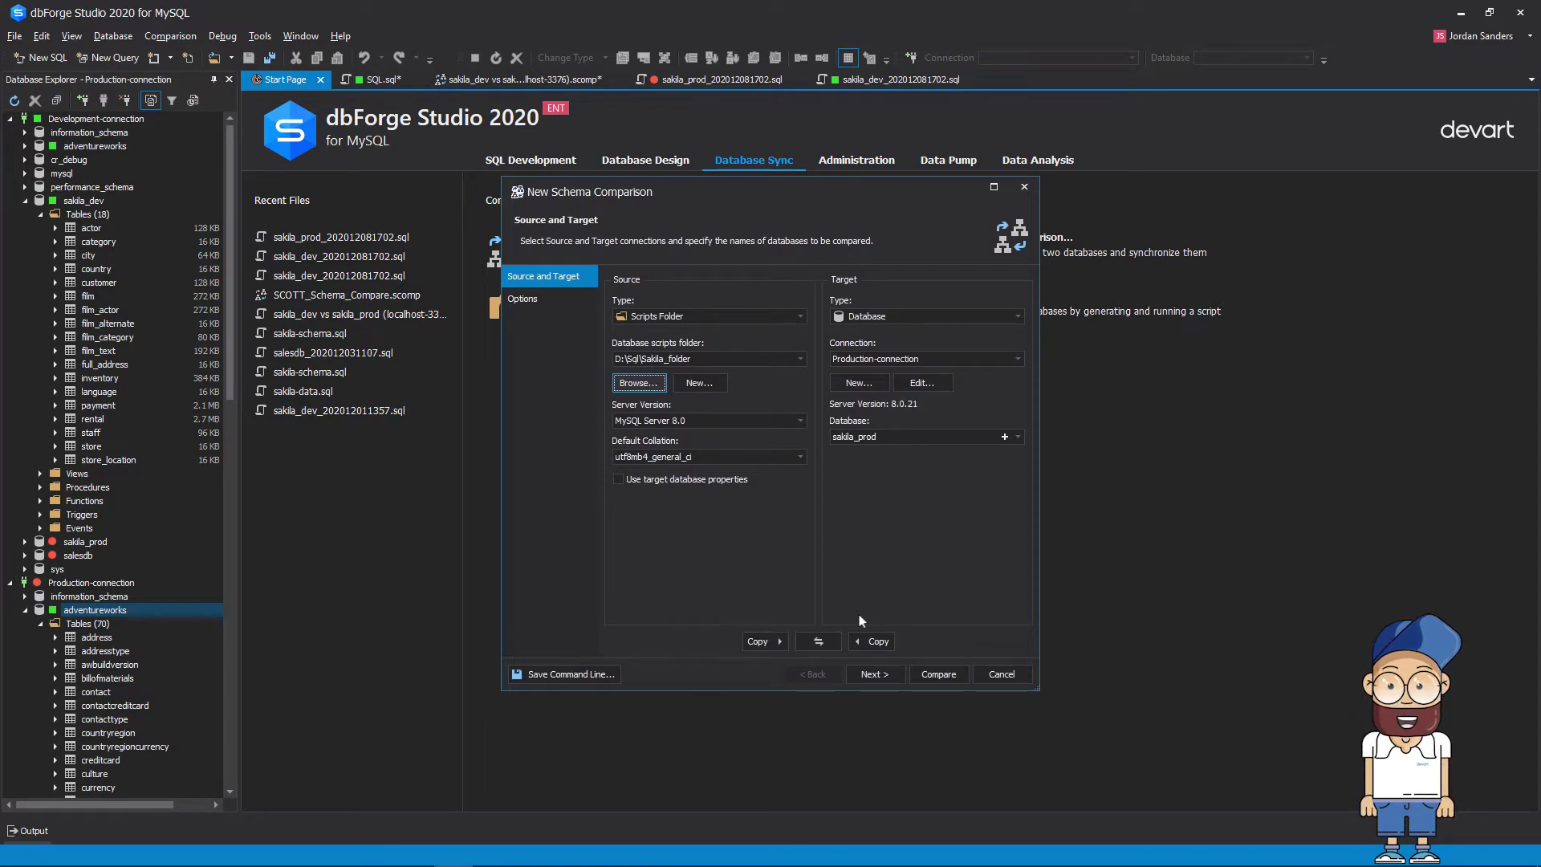
# Switch the source back to a database on Development-connection (sakila_dev).
pyautogui.click(801, 315)
pyautogui.click(674, 333)
pyautogui.click(800, 360)
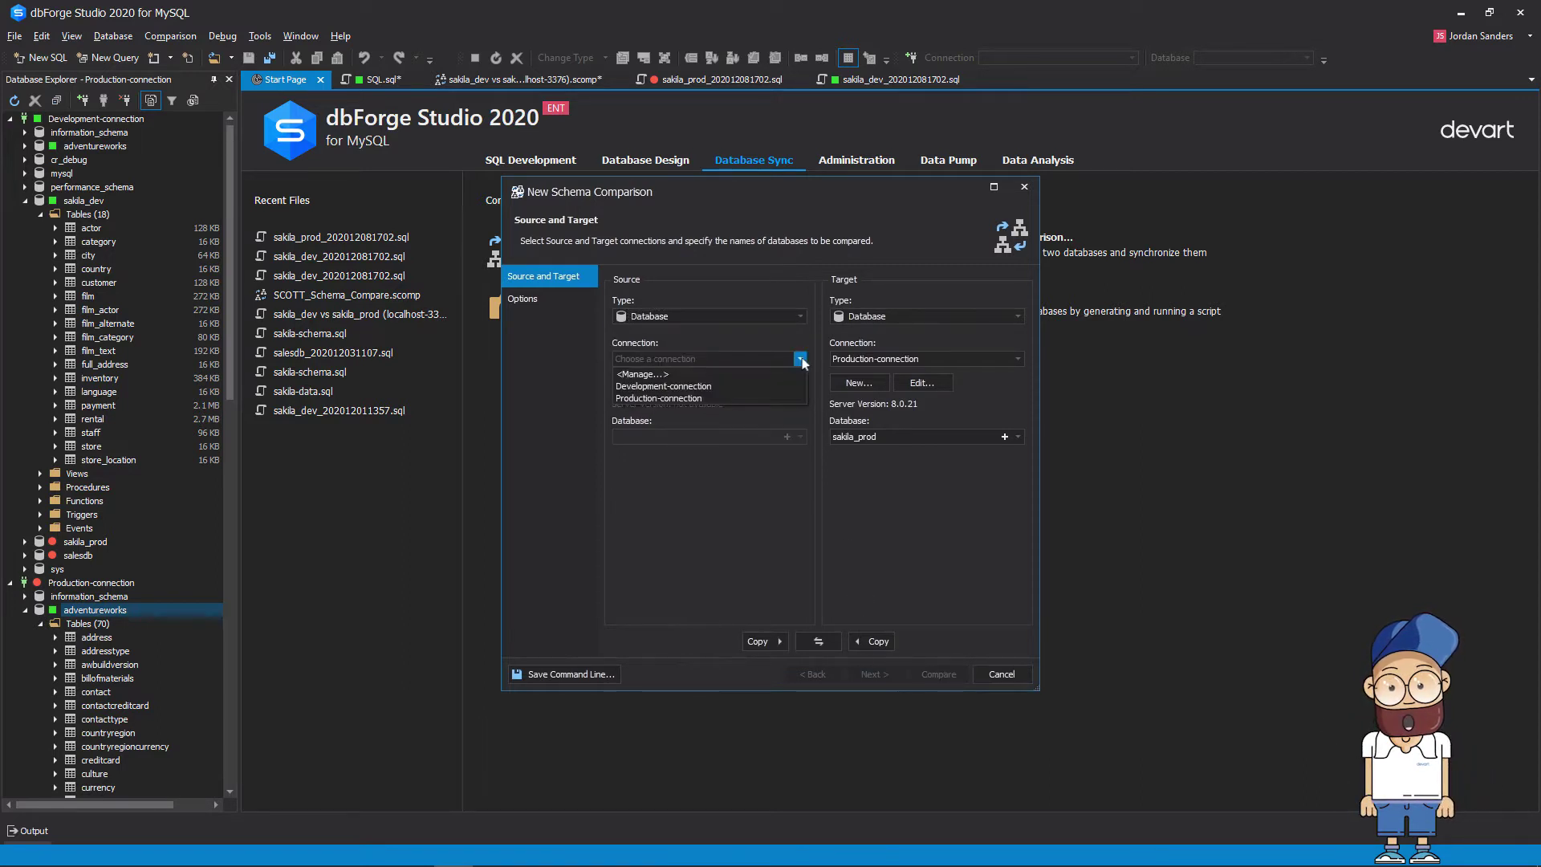
pyautogui.click(674, 380)
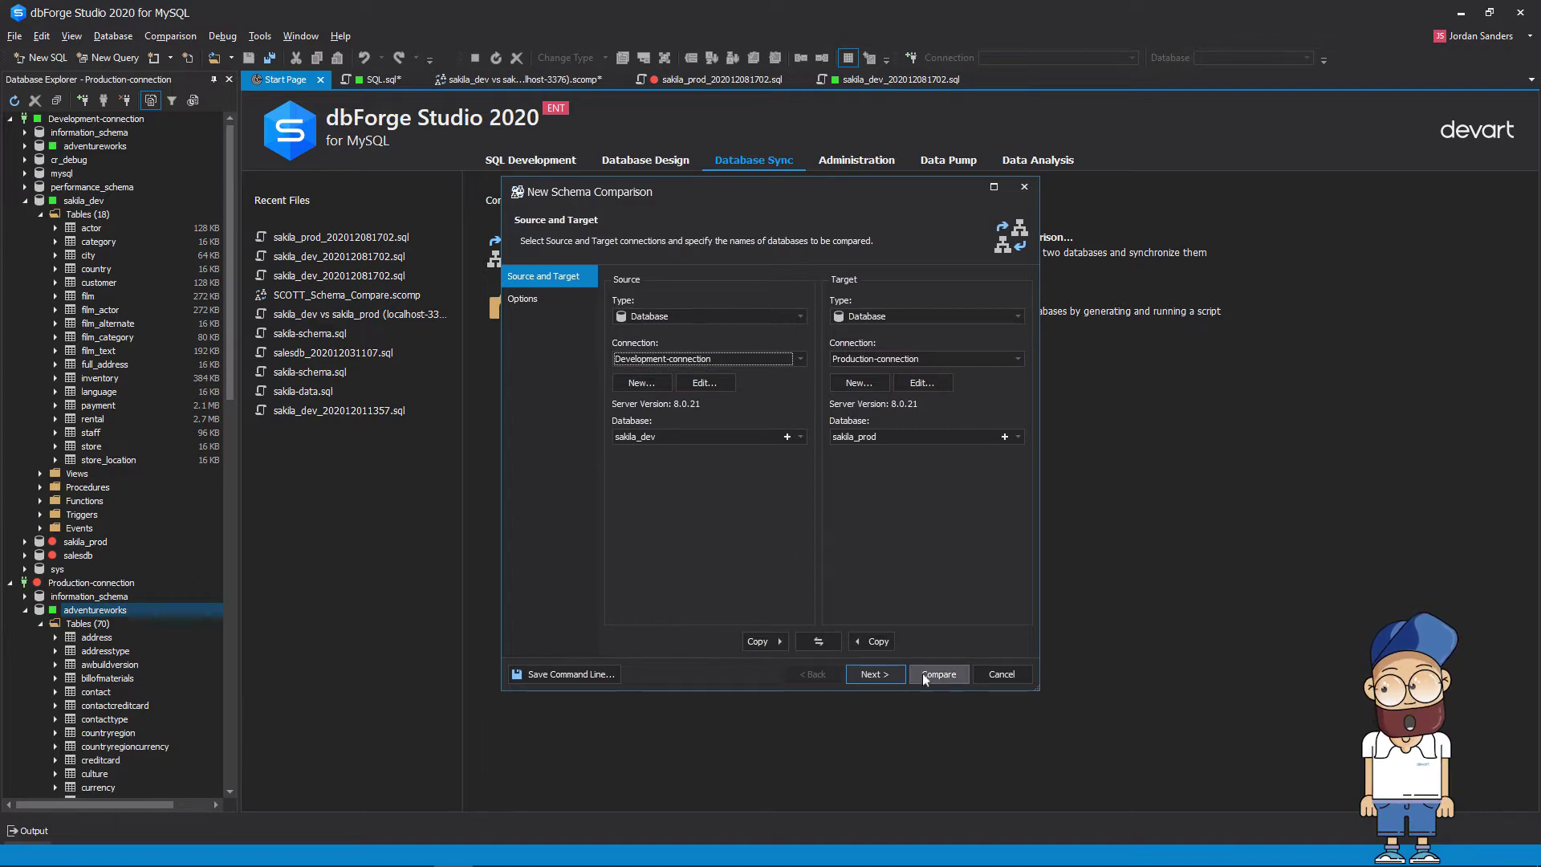
# On the comparison Options page, enable Ignore collations.
pyautogui.click(875, 673)
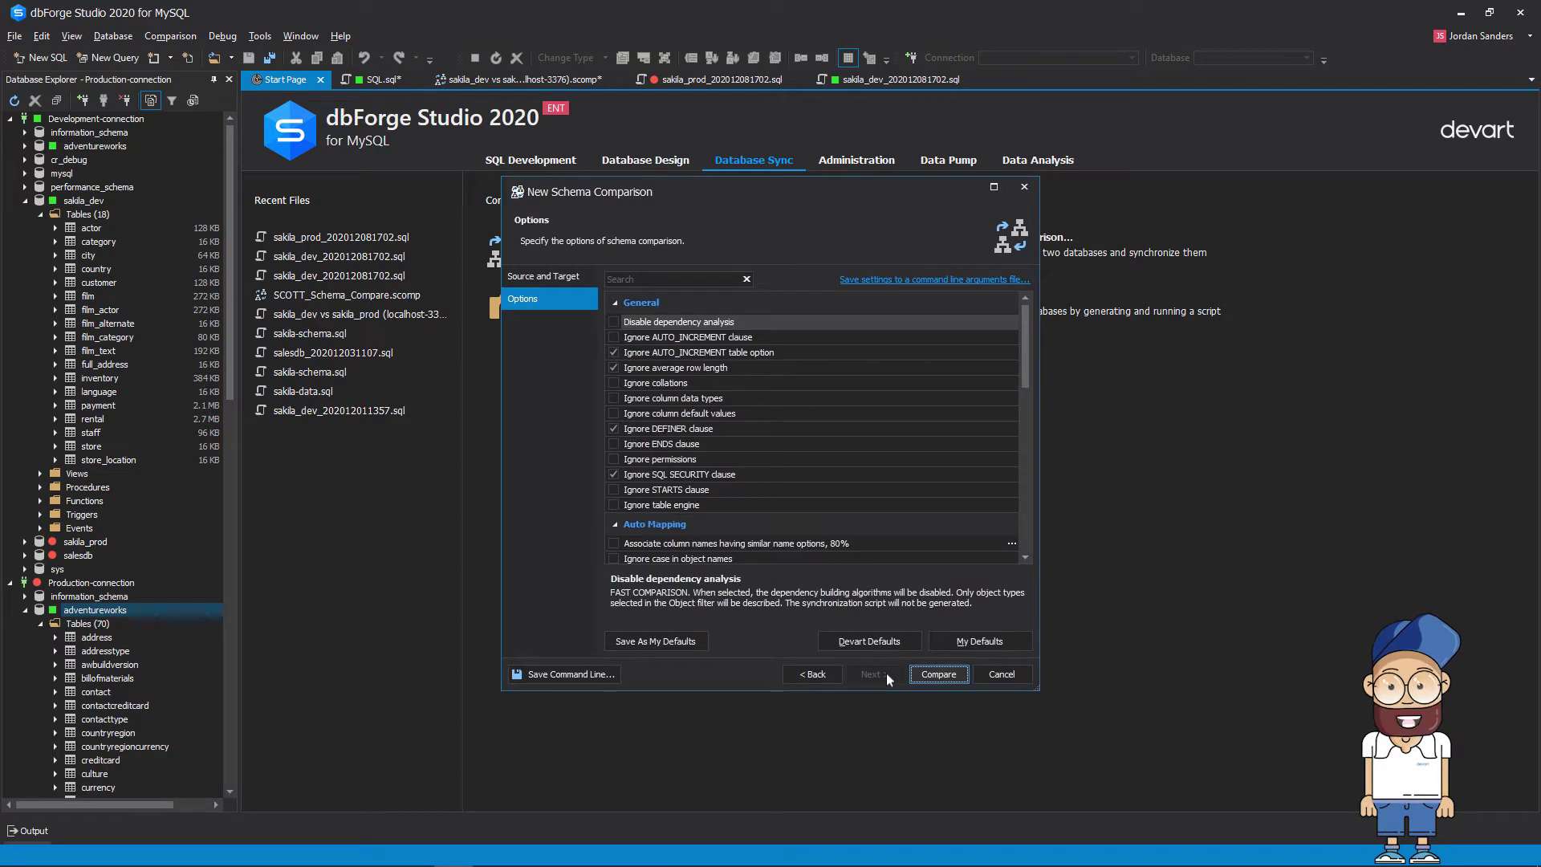
pyautogui.click(613, 384)
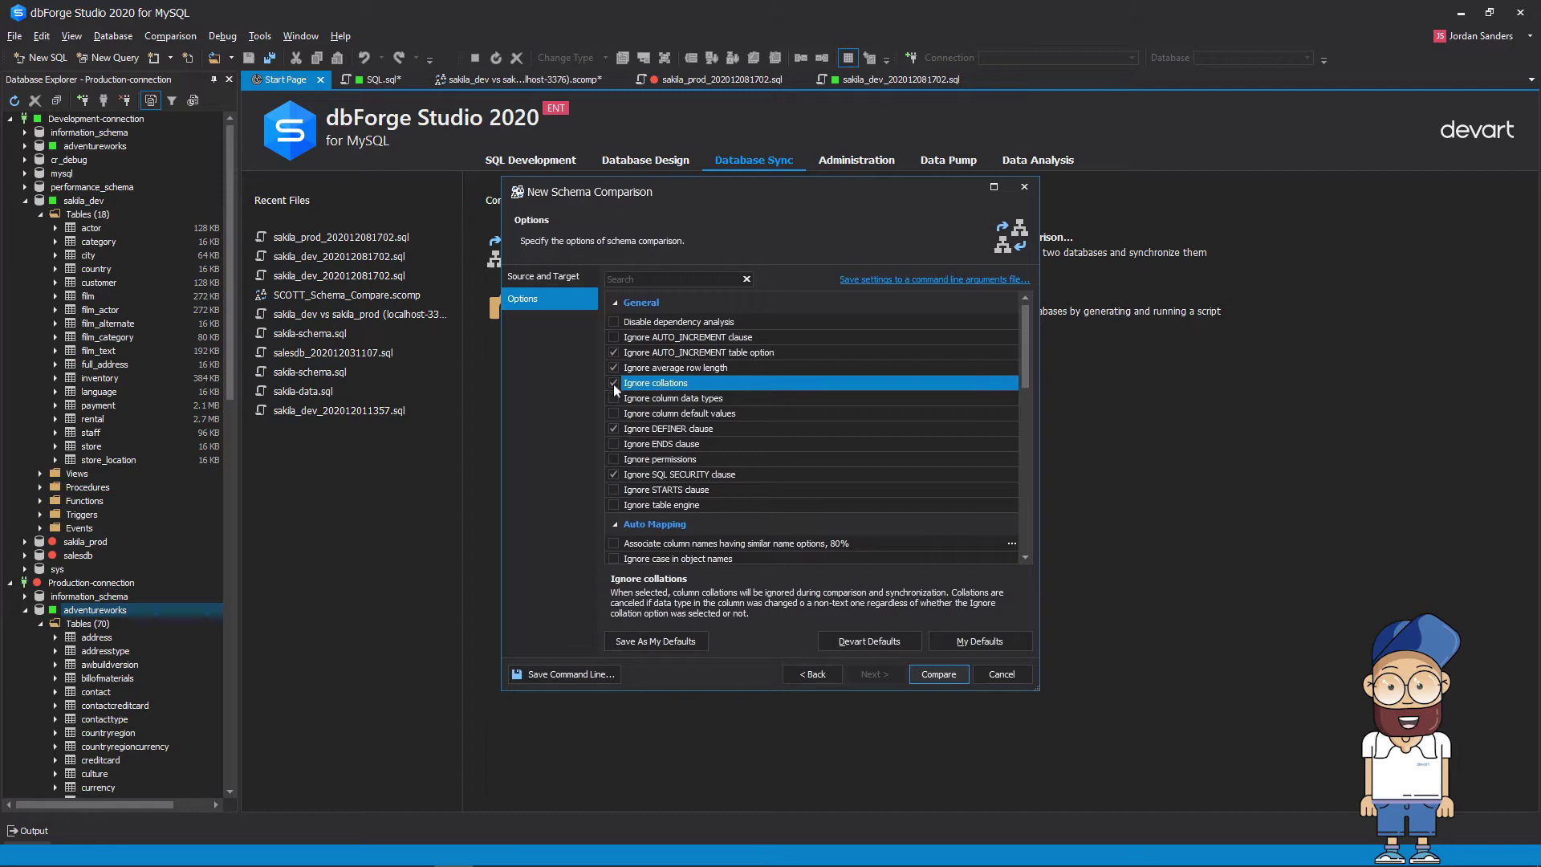
pyautogui.scroll(-5, 613, 384)
pyautogui.scroll(-3, 614, 384)
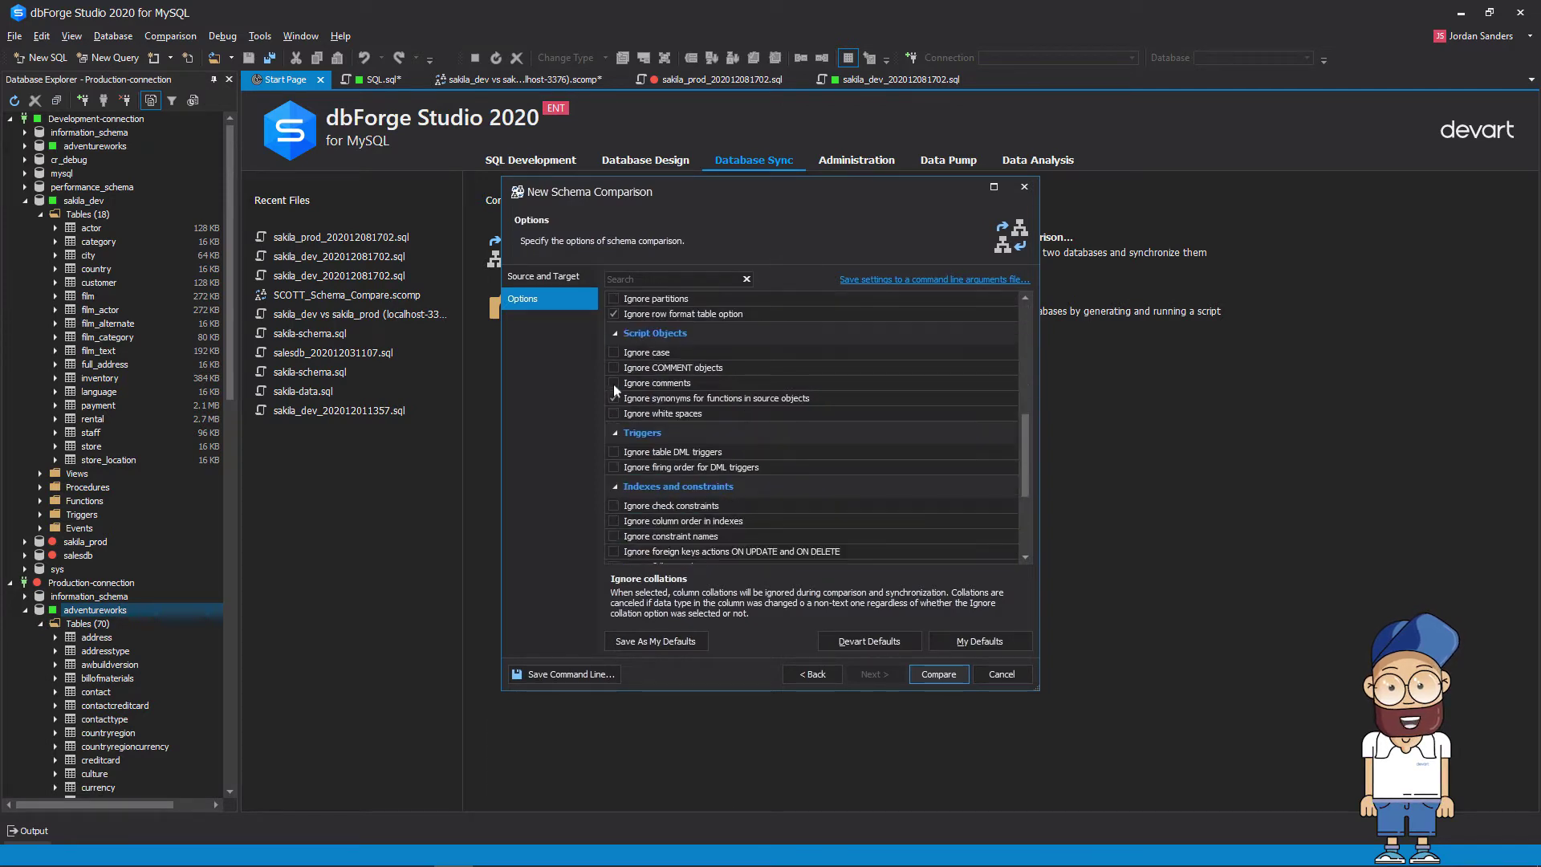
pyautogui.scroll(-2, 614, 384)
pyautogui.scroll(-2, 613, 385)
pyautogui.scroll(-3, 613, 384)
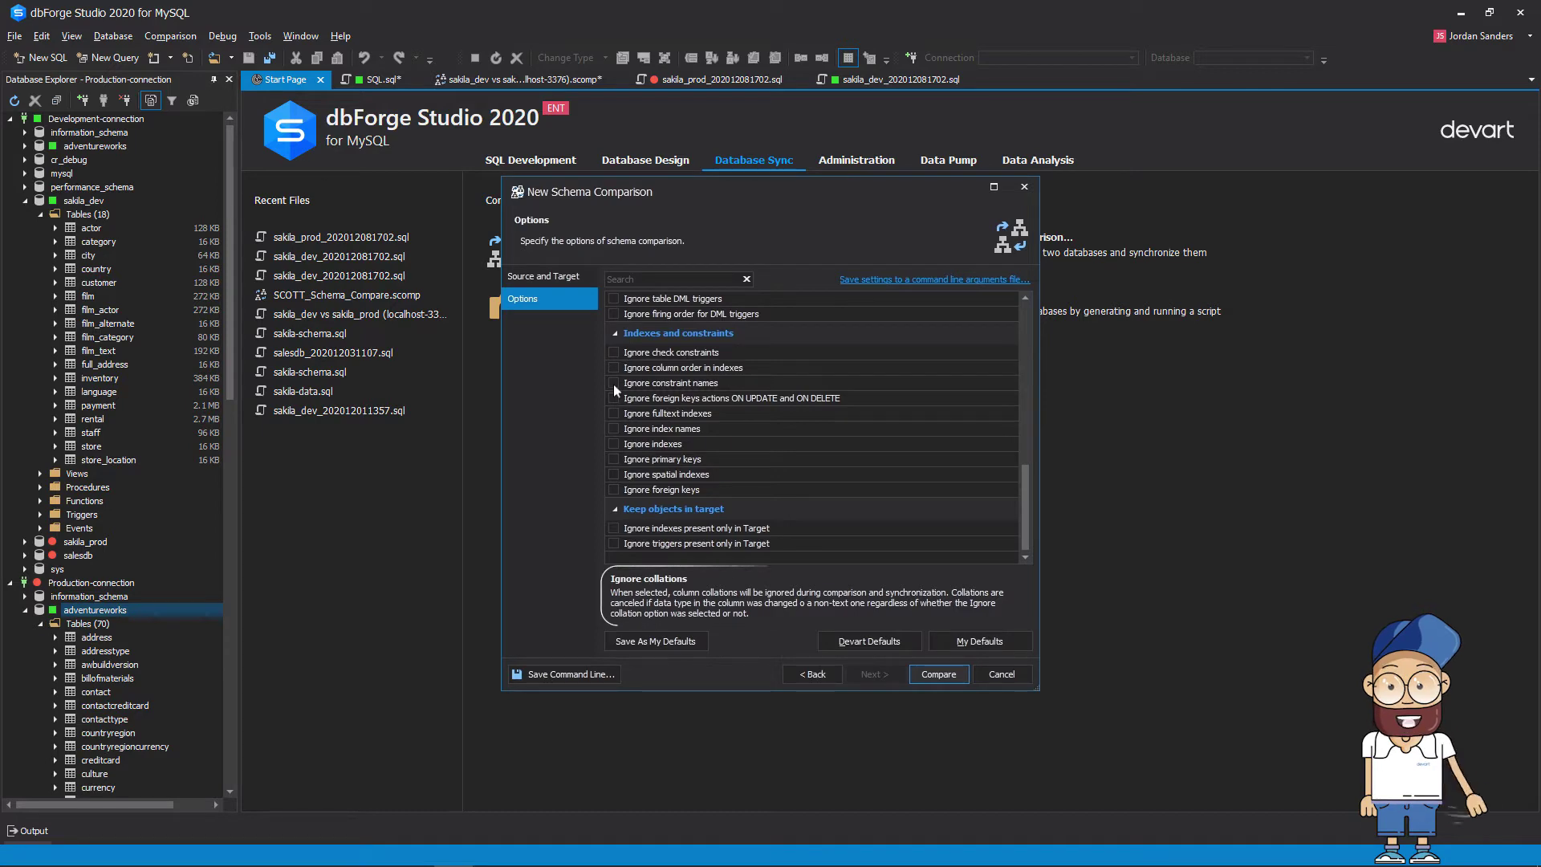
# Run the comparison and view the staff_list and demo_proc definitions side by side.
pyautogui.click(939, 674)
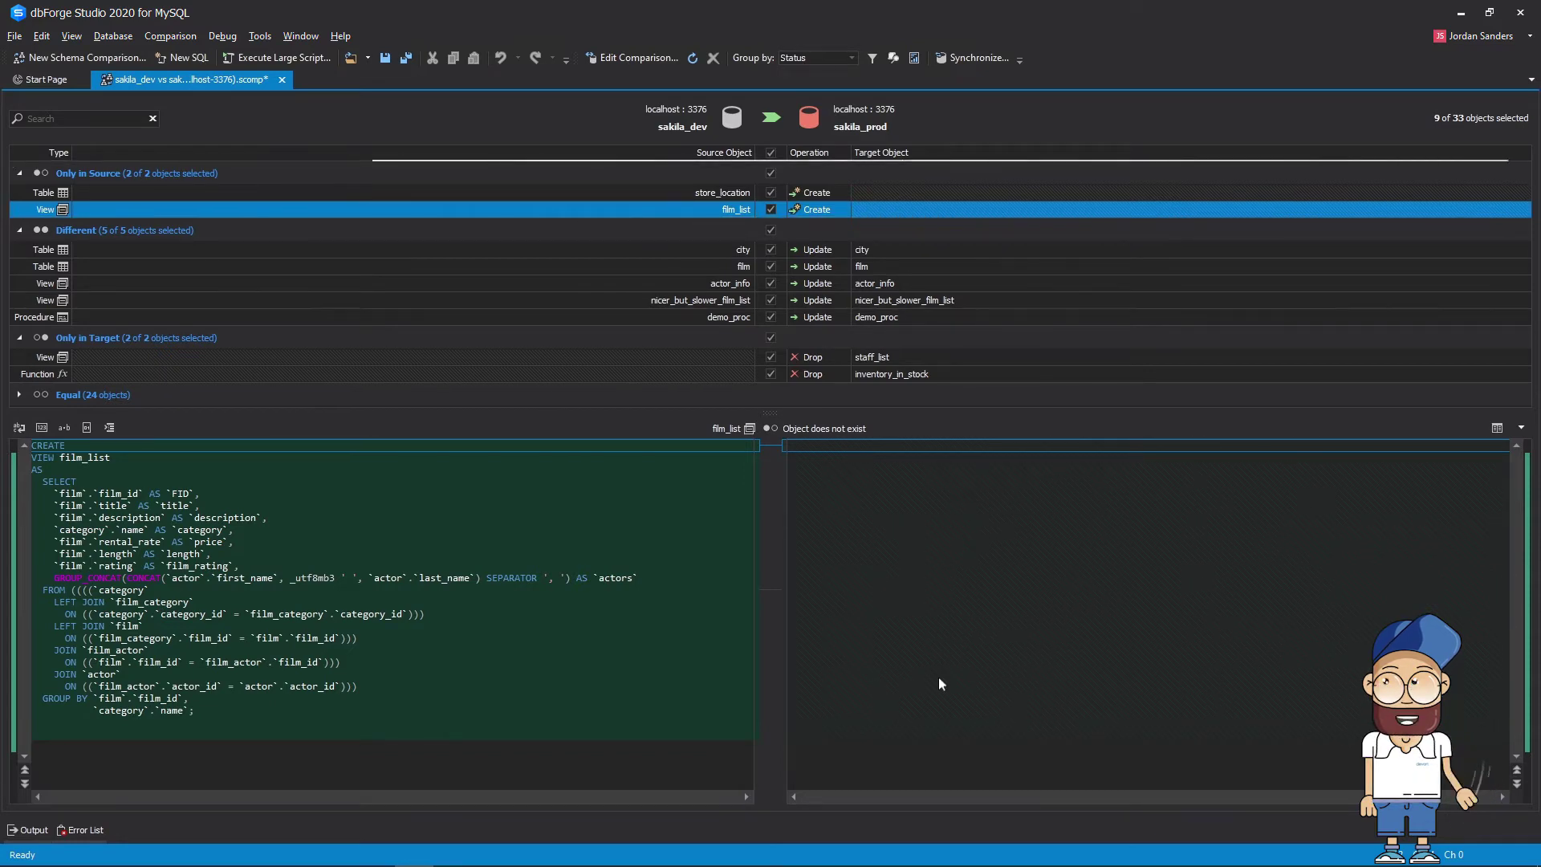
pyautogui.click(854, 356)
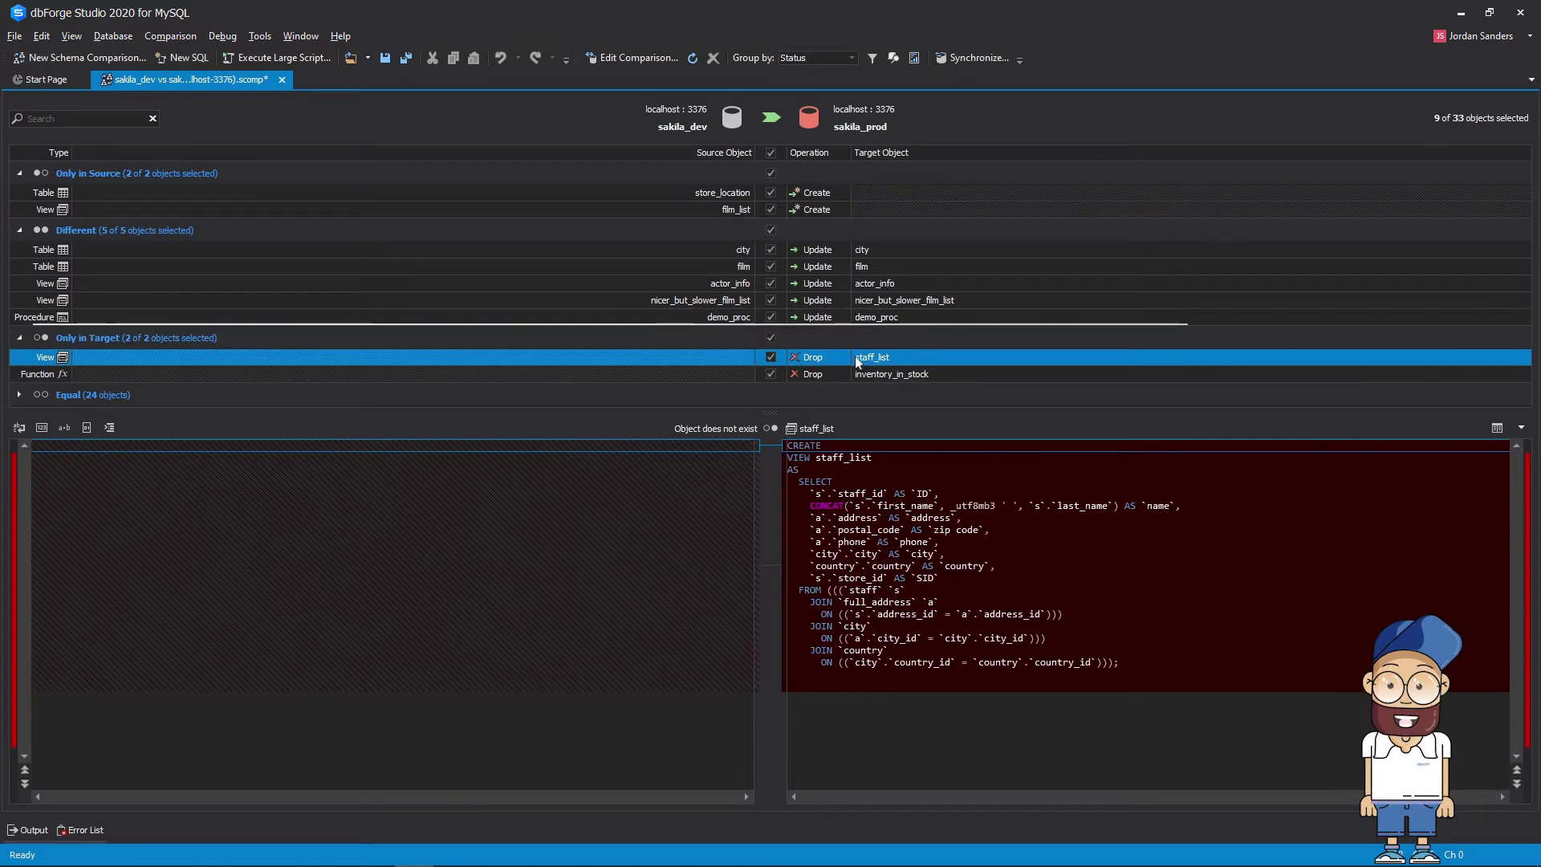
pyautogui.click(862, 317)
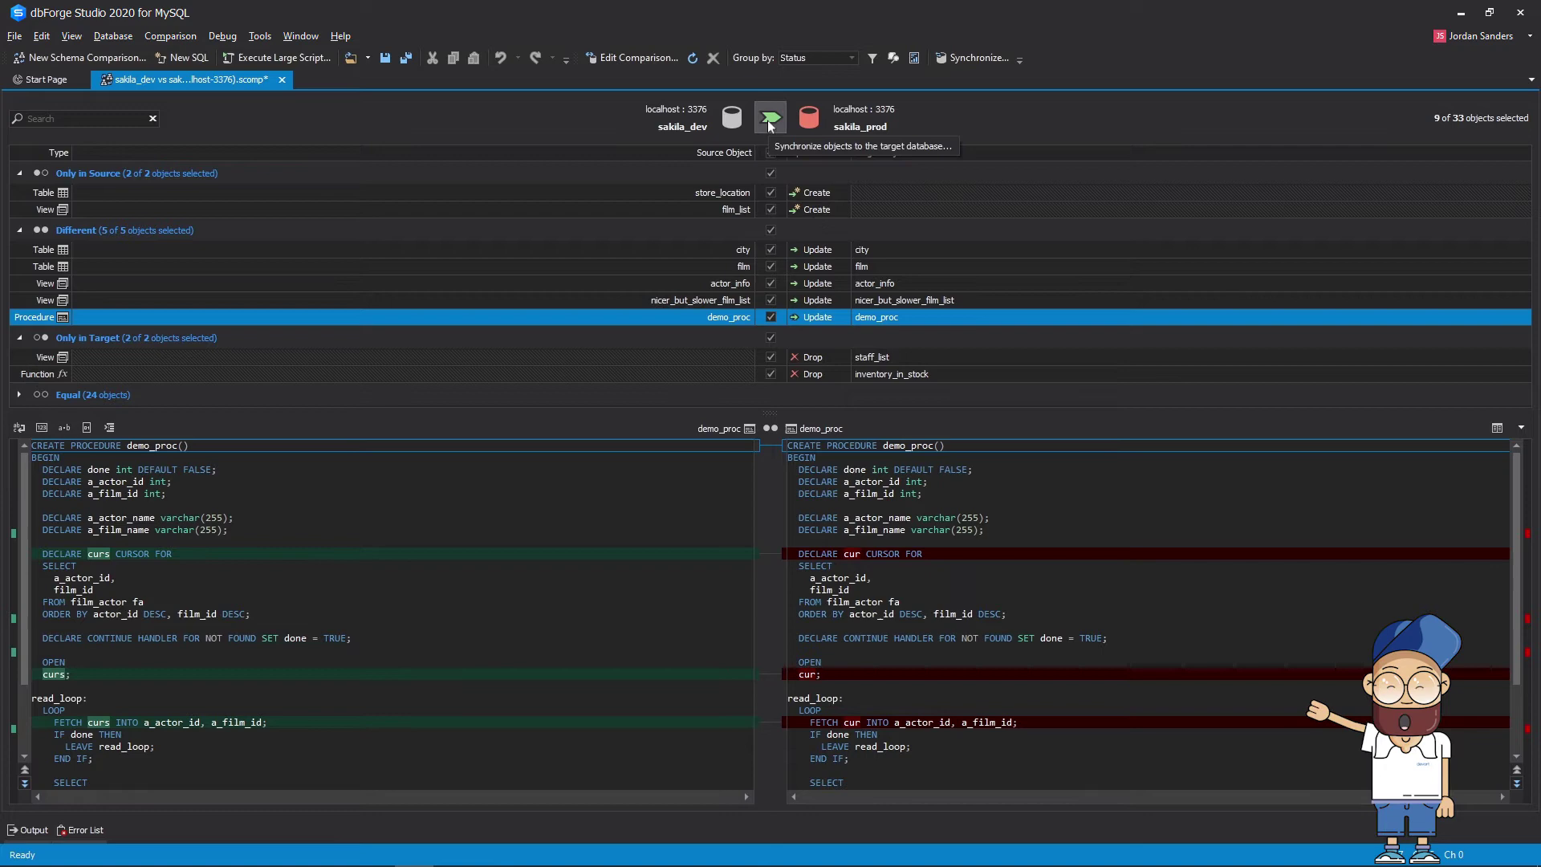
# Start synchronizing into sakila_prod with output set to open the script in the internal editor.
pyautogui.click(770, 122)
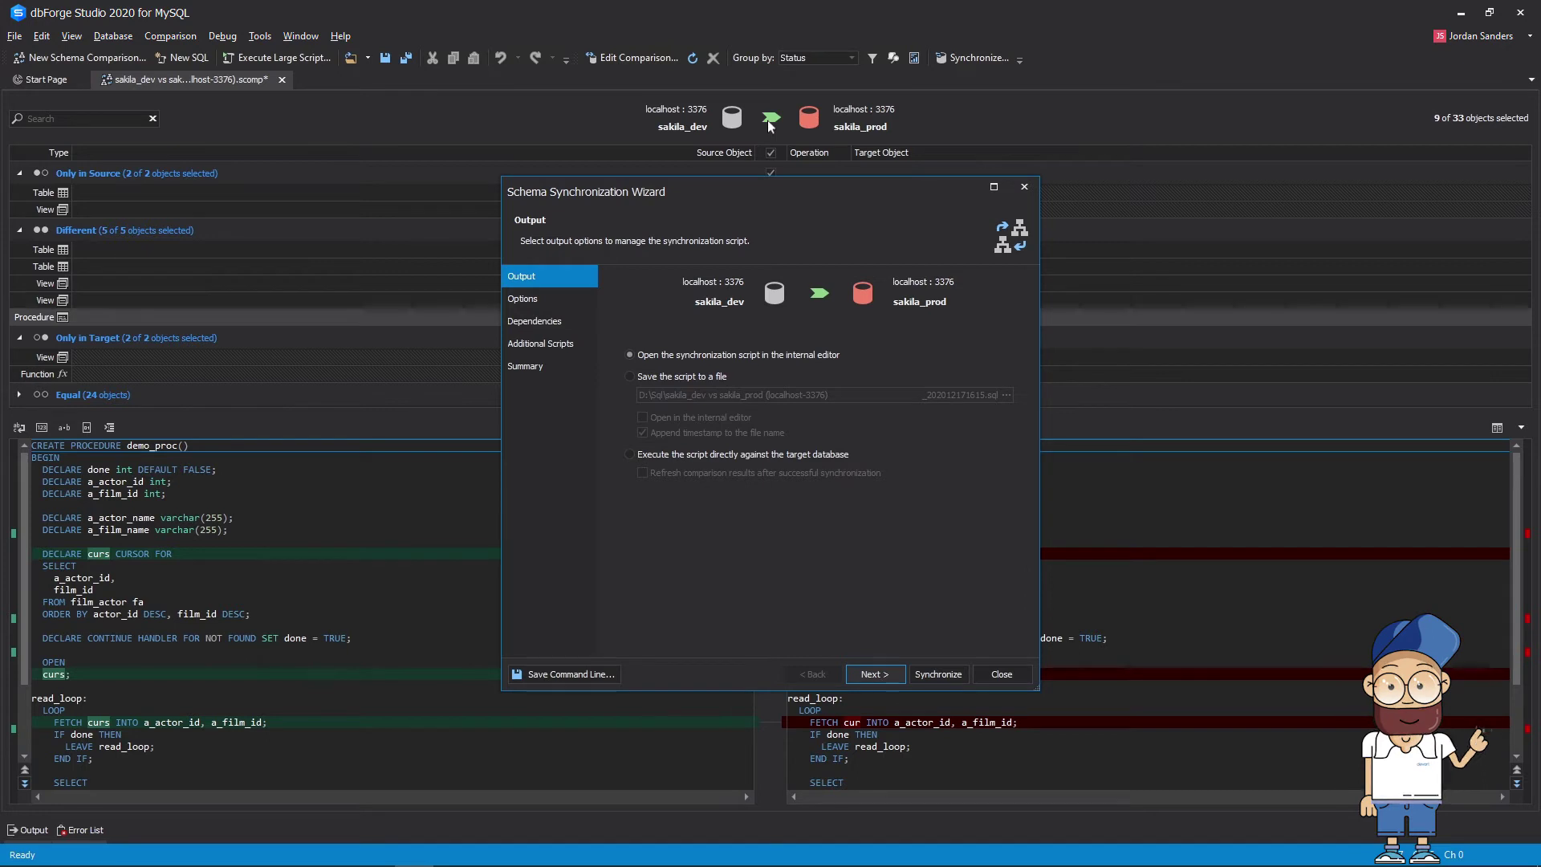
pyautogui.click(632, 376)
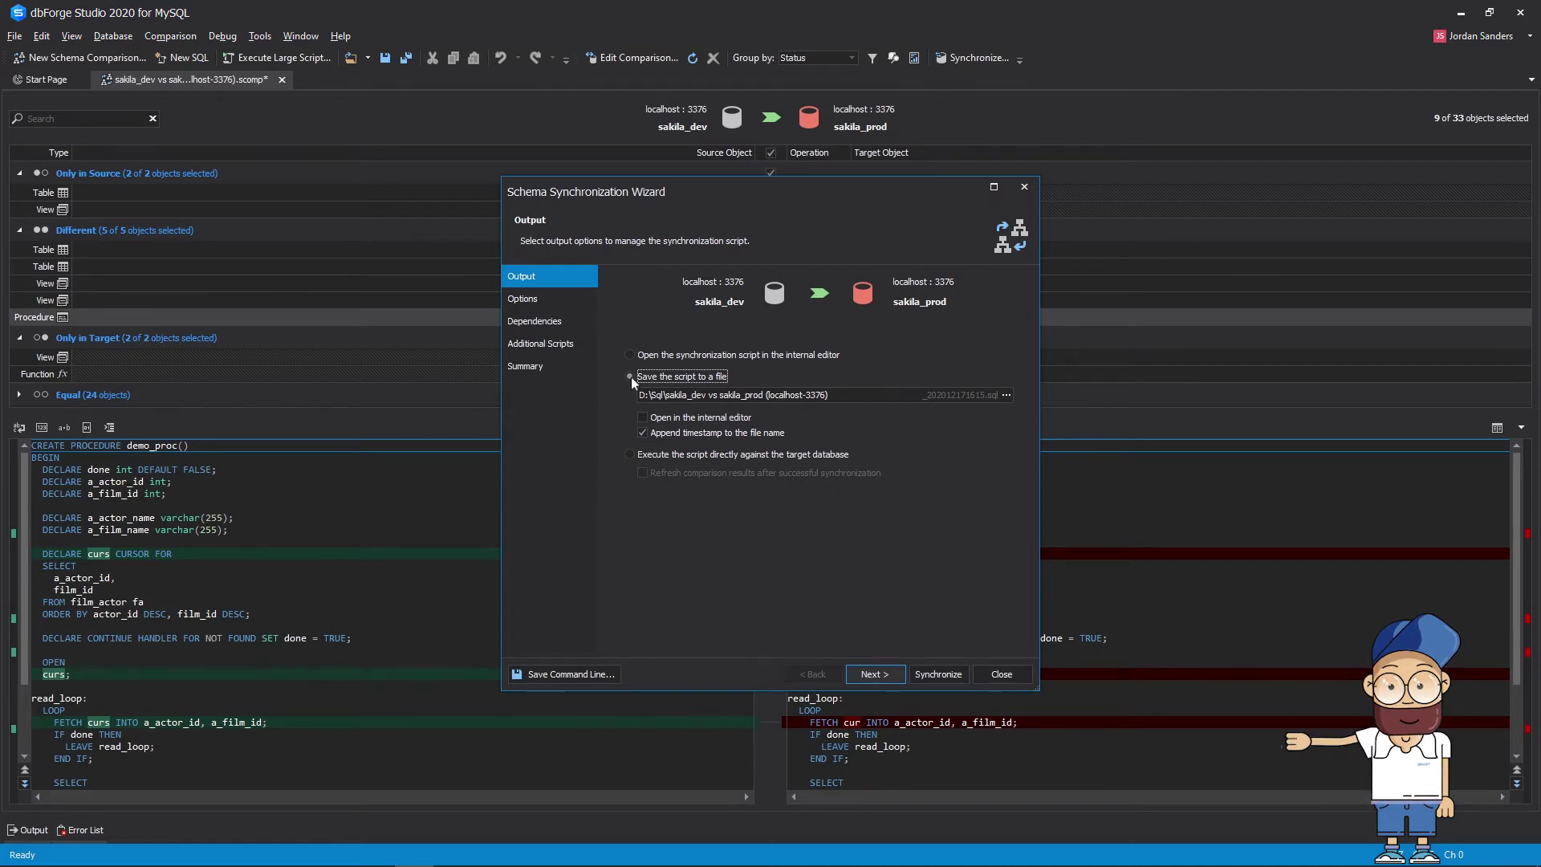
pyautogui.click(631, 456)
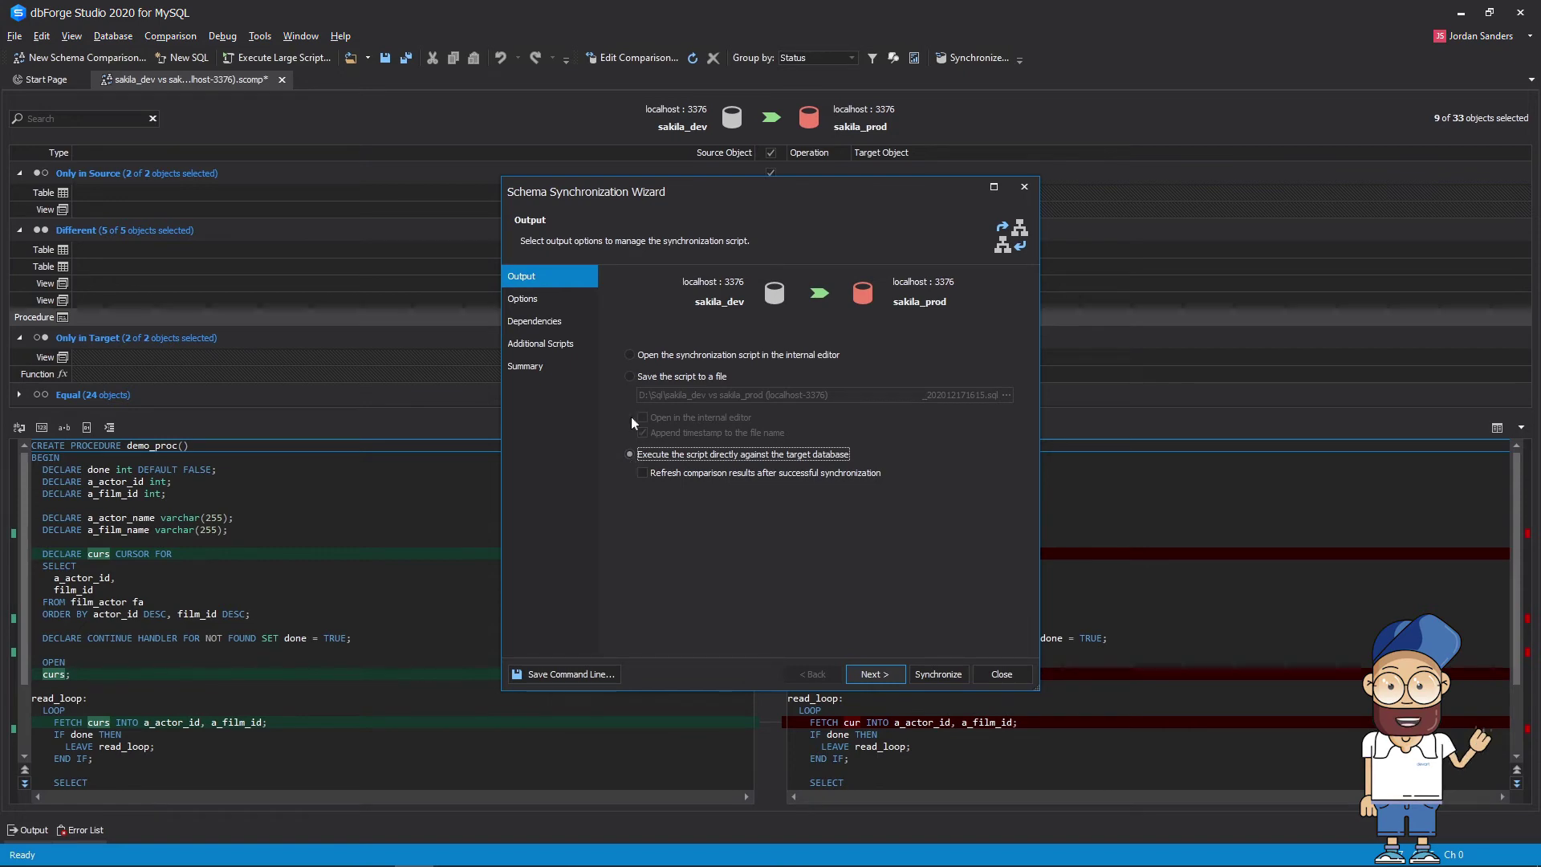
pyautogui.click(632, 357)
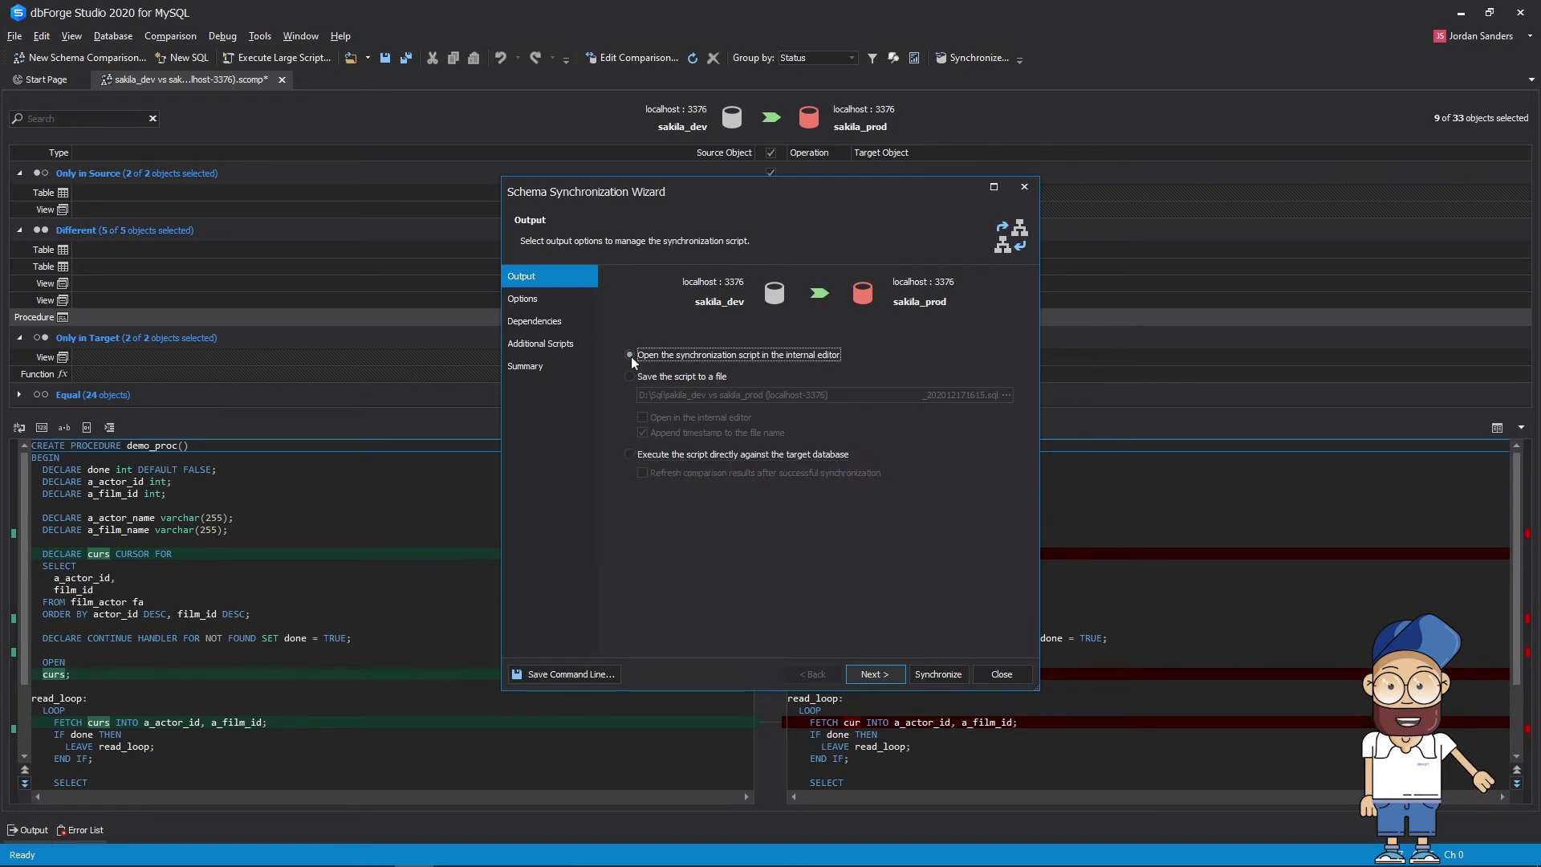
# In the Summary, expand Drop functions, Drop indexes and Create foreign keys to review planned actions.
pyautogui.click(888, 673)
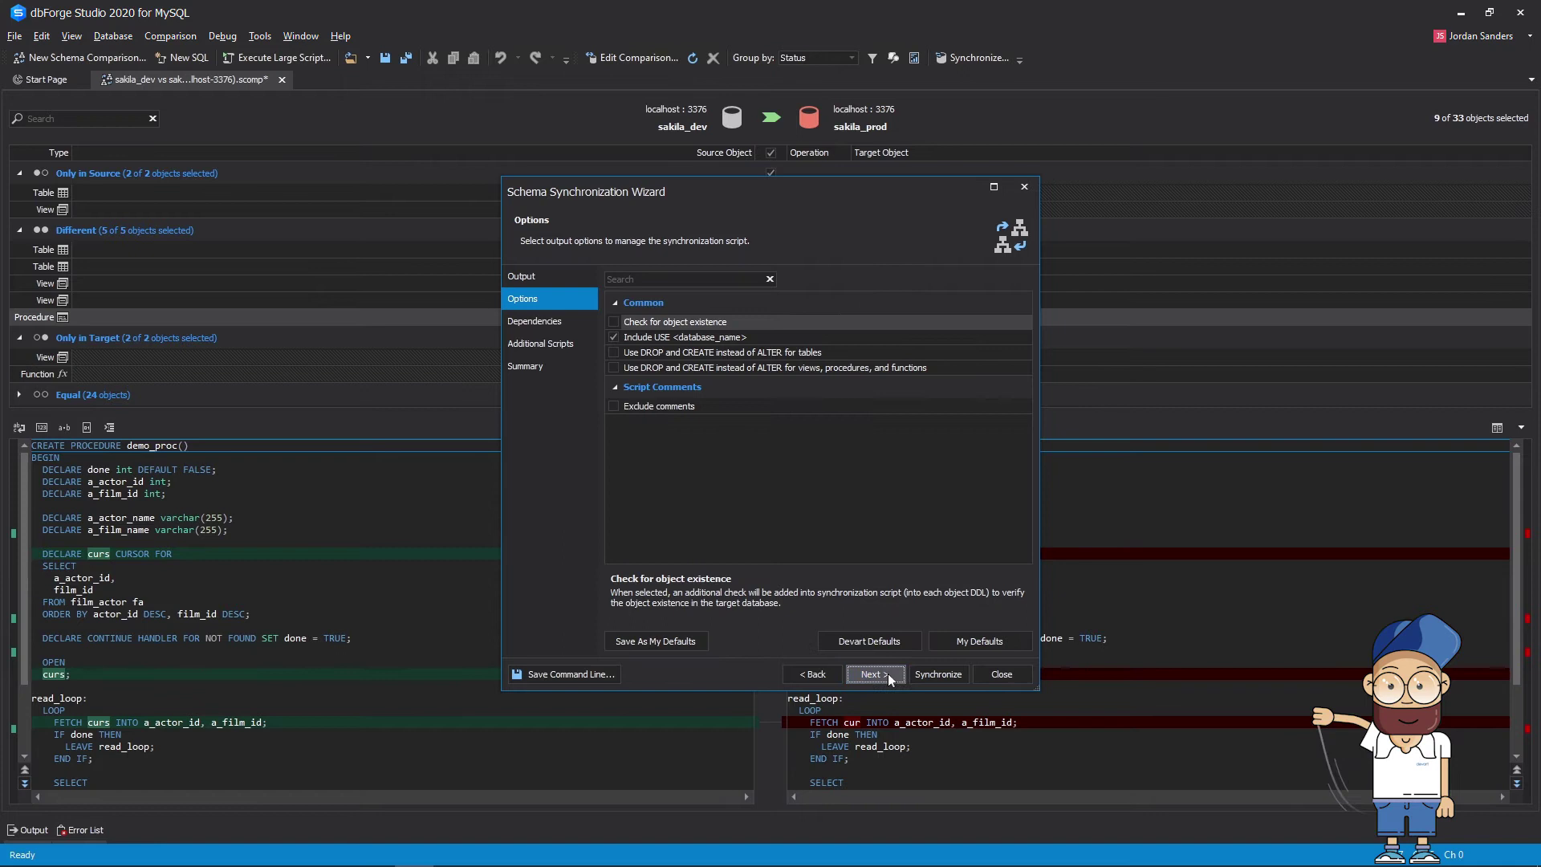
pyautogui.click(887, 673)
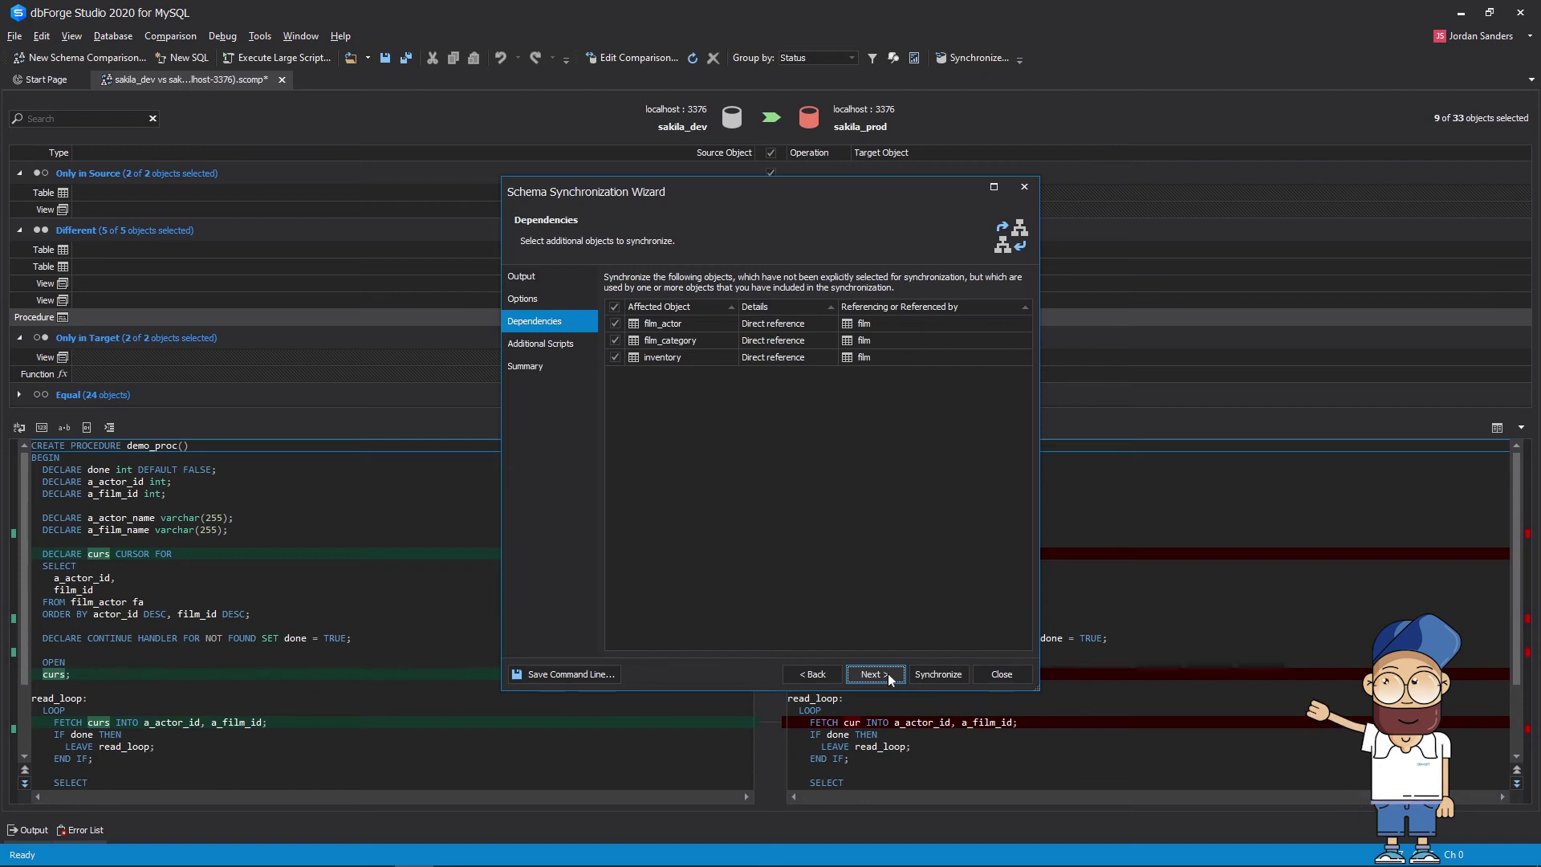
pyautogui.click(512, 370)
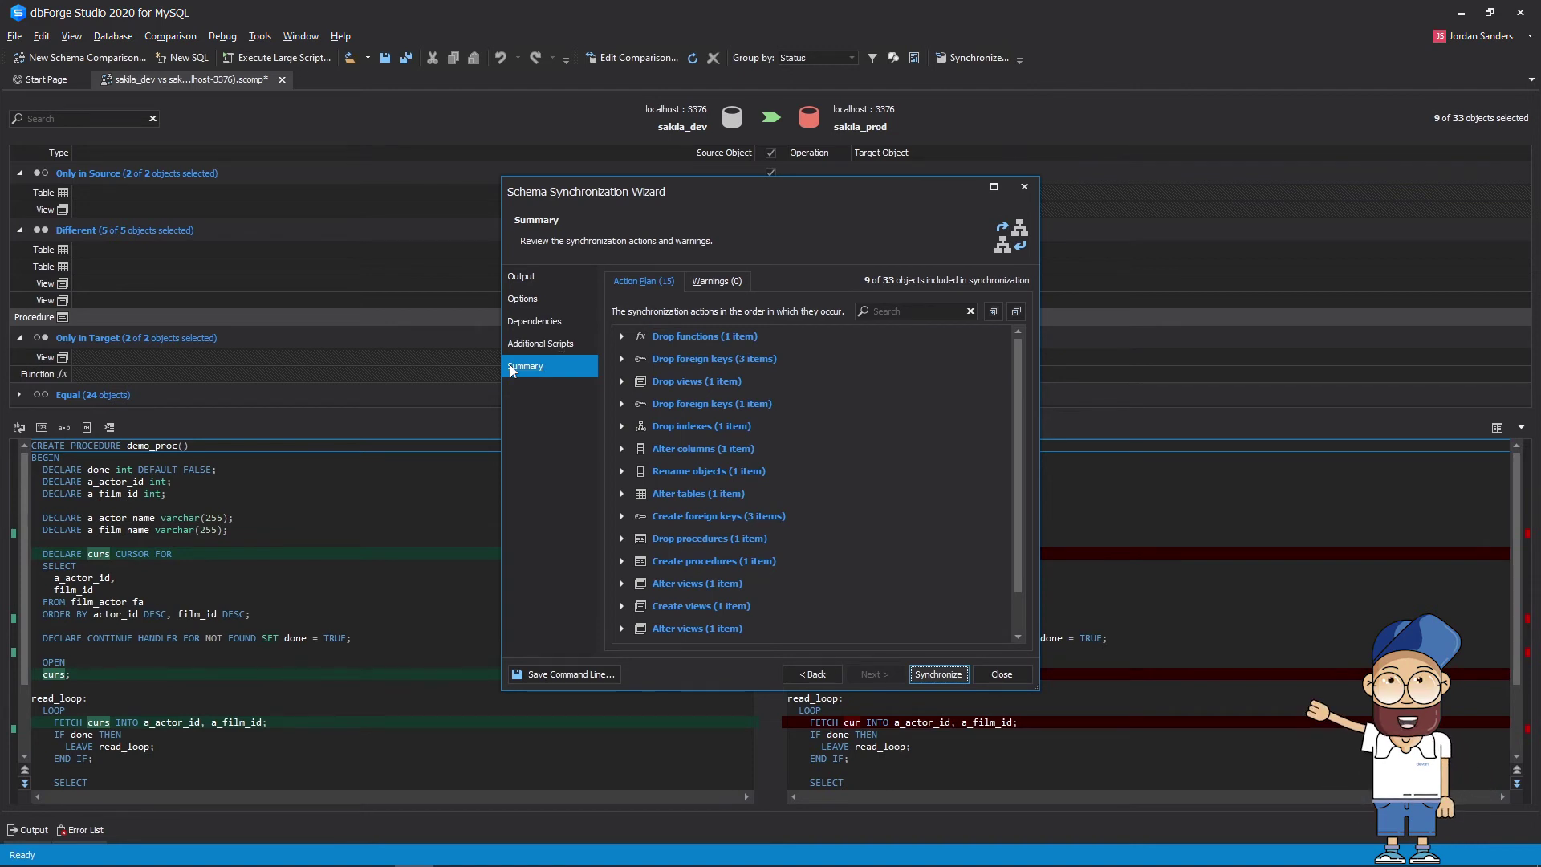
pyautogui.click(621, 337)
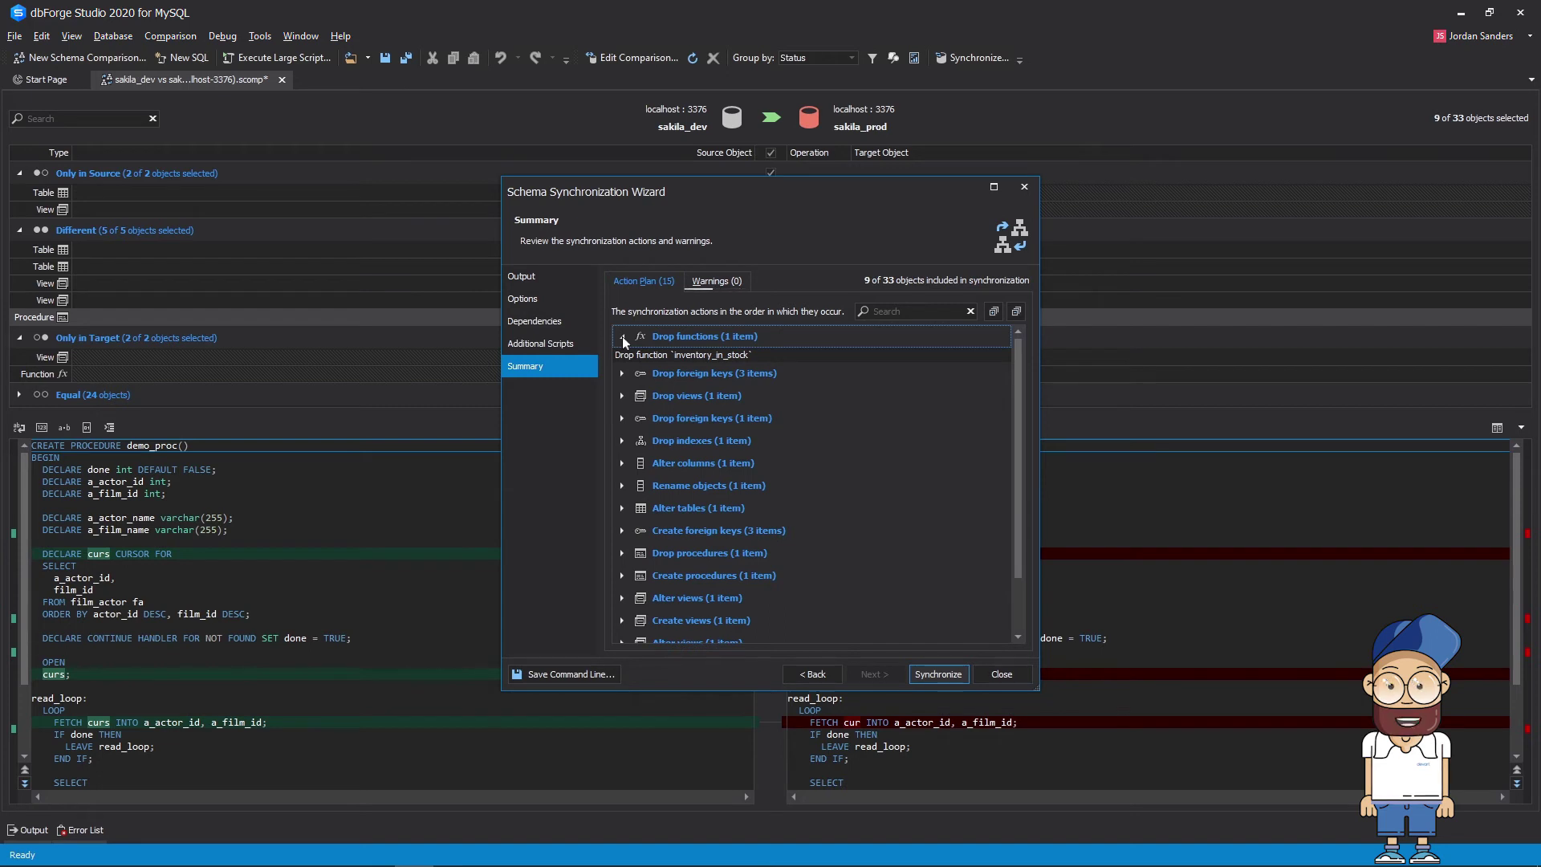
pyautogui.click(623, 441)
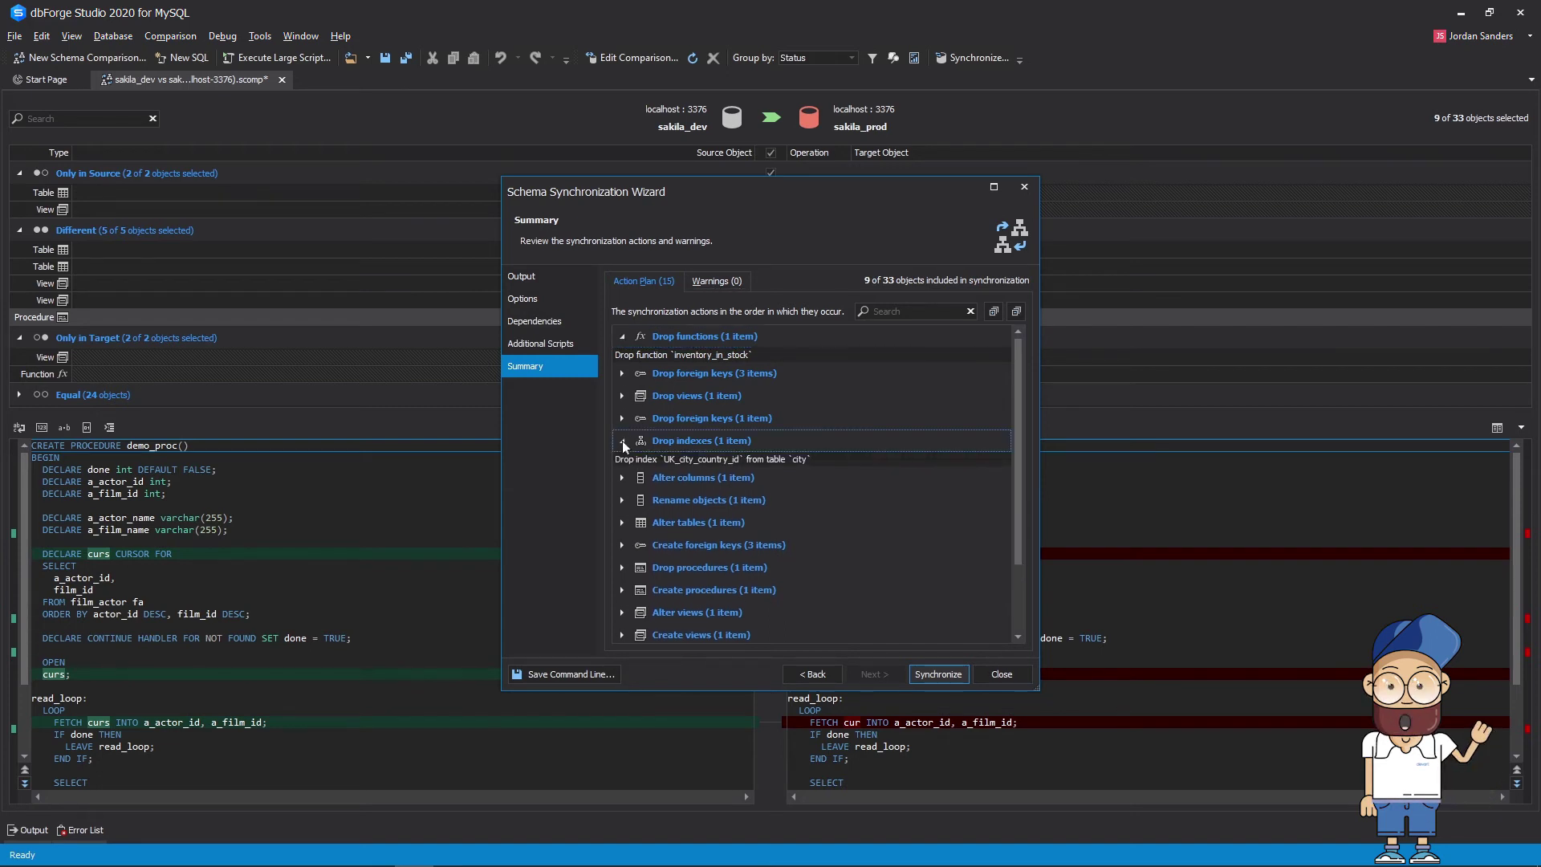
pyautogui.click(622, 546)
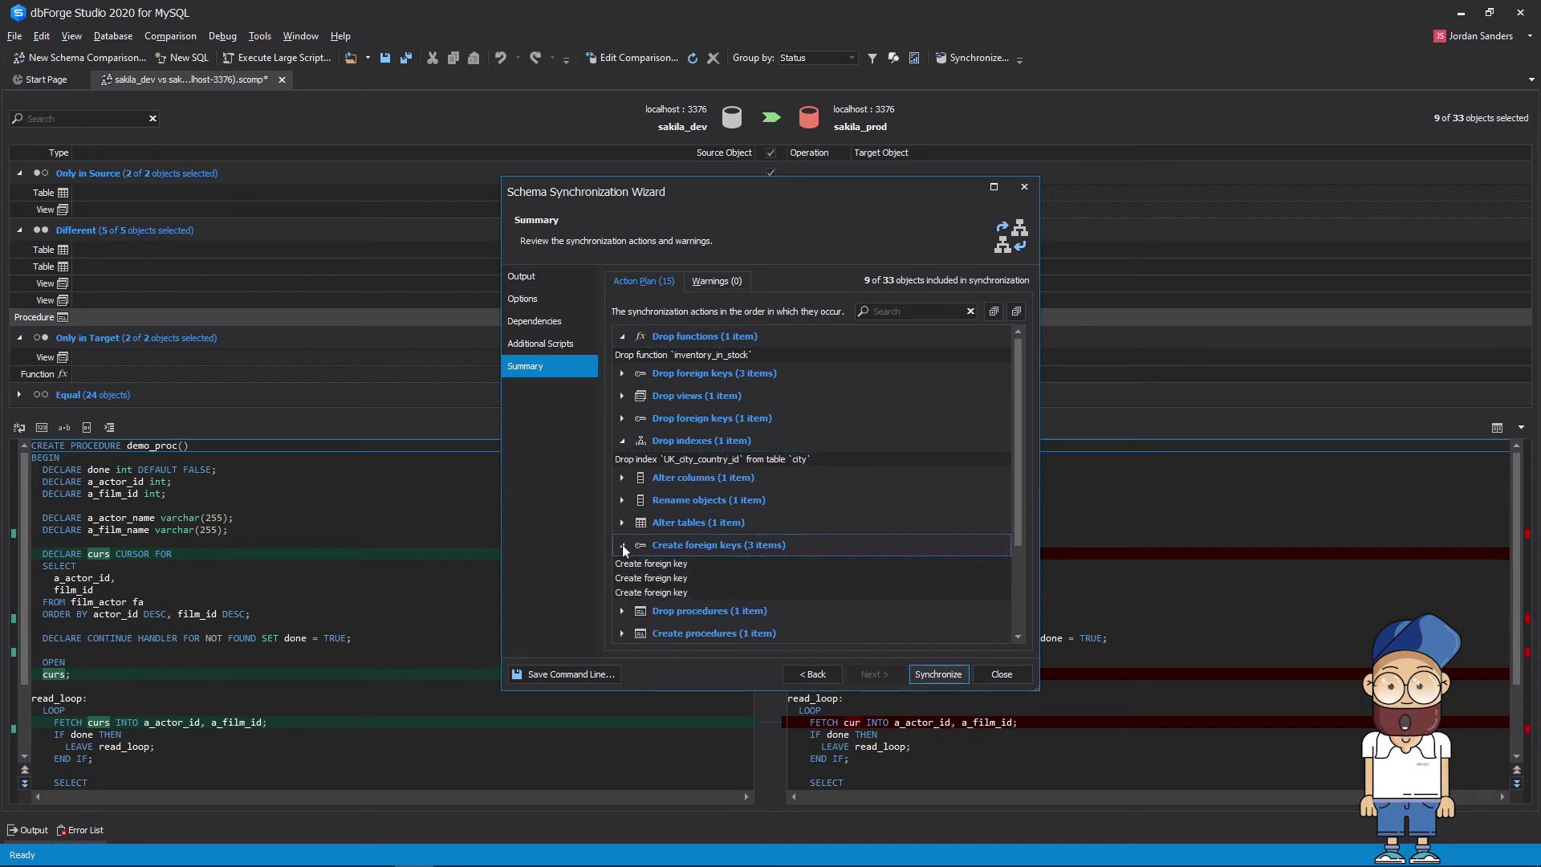
# Generate the synchronization script and execute all of it against sakila_prod.
pyautogui.click(918, 674)
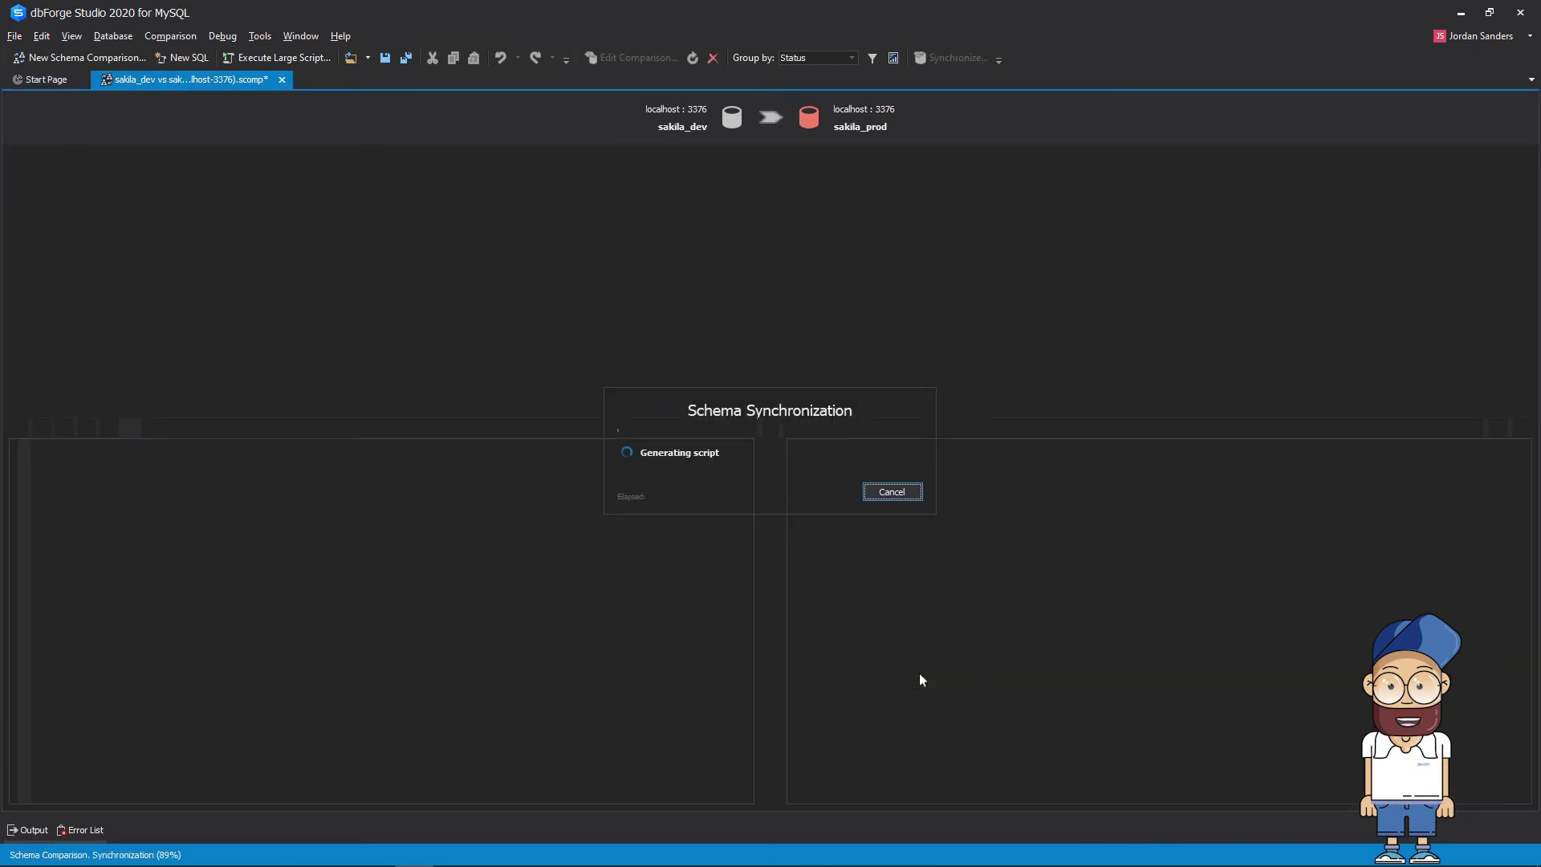
pyautogui.scroll(-5, 919, 673)
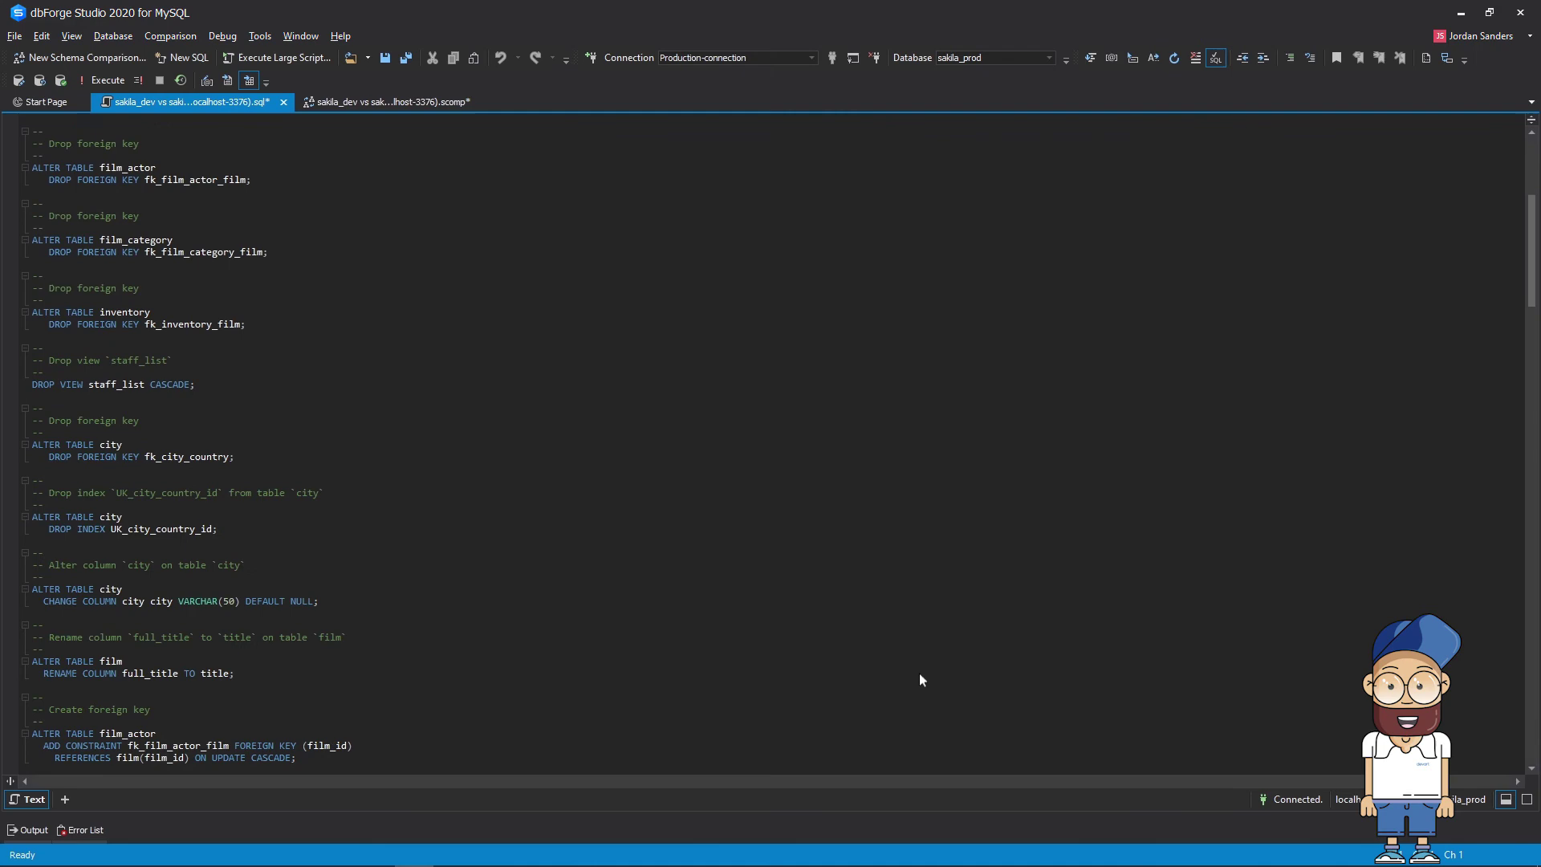
pyautogui.scroll(-5, 919, 674)
pyautogui.scroll(-5, 919, 674)
pyautogui.scroll(-5, 919, 674)
pyautogui.scroll(-5, 919, 673)
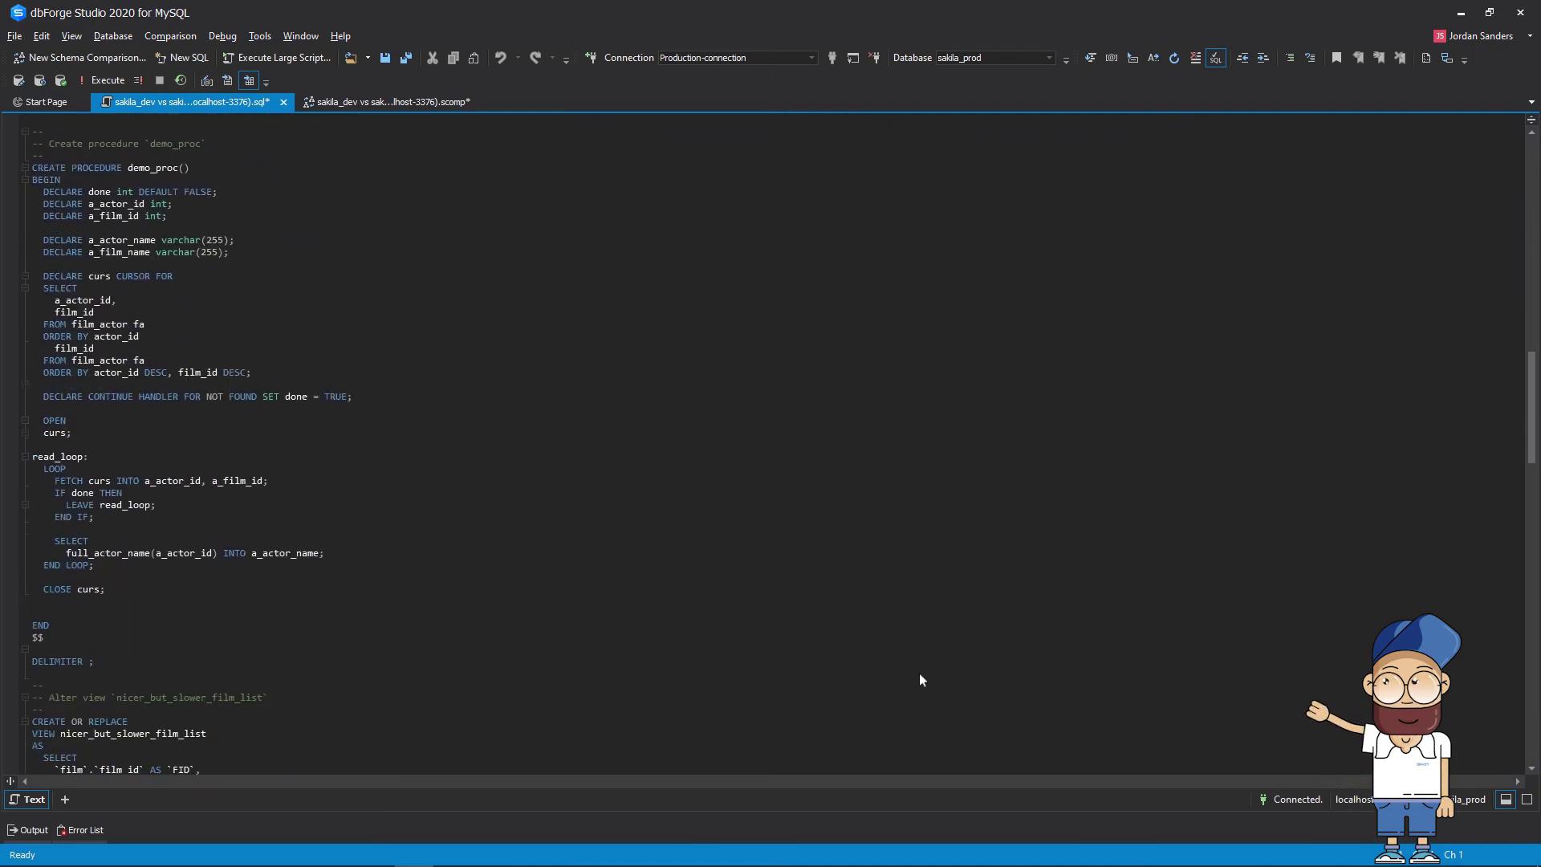
pyautogui.scroll(-5, 919, 673)
pyautogui.scroll(-5, 918, 673)
pyautogui.scroll(-5, 919, 674)
pyautogui.scroll(-5, 919, 673)
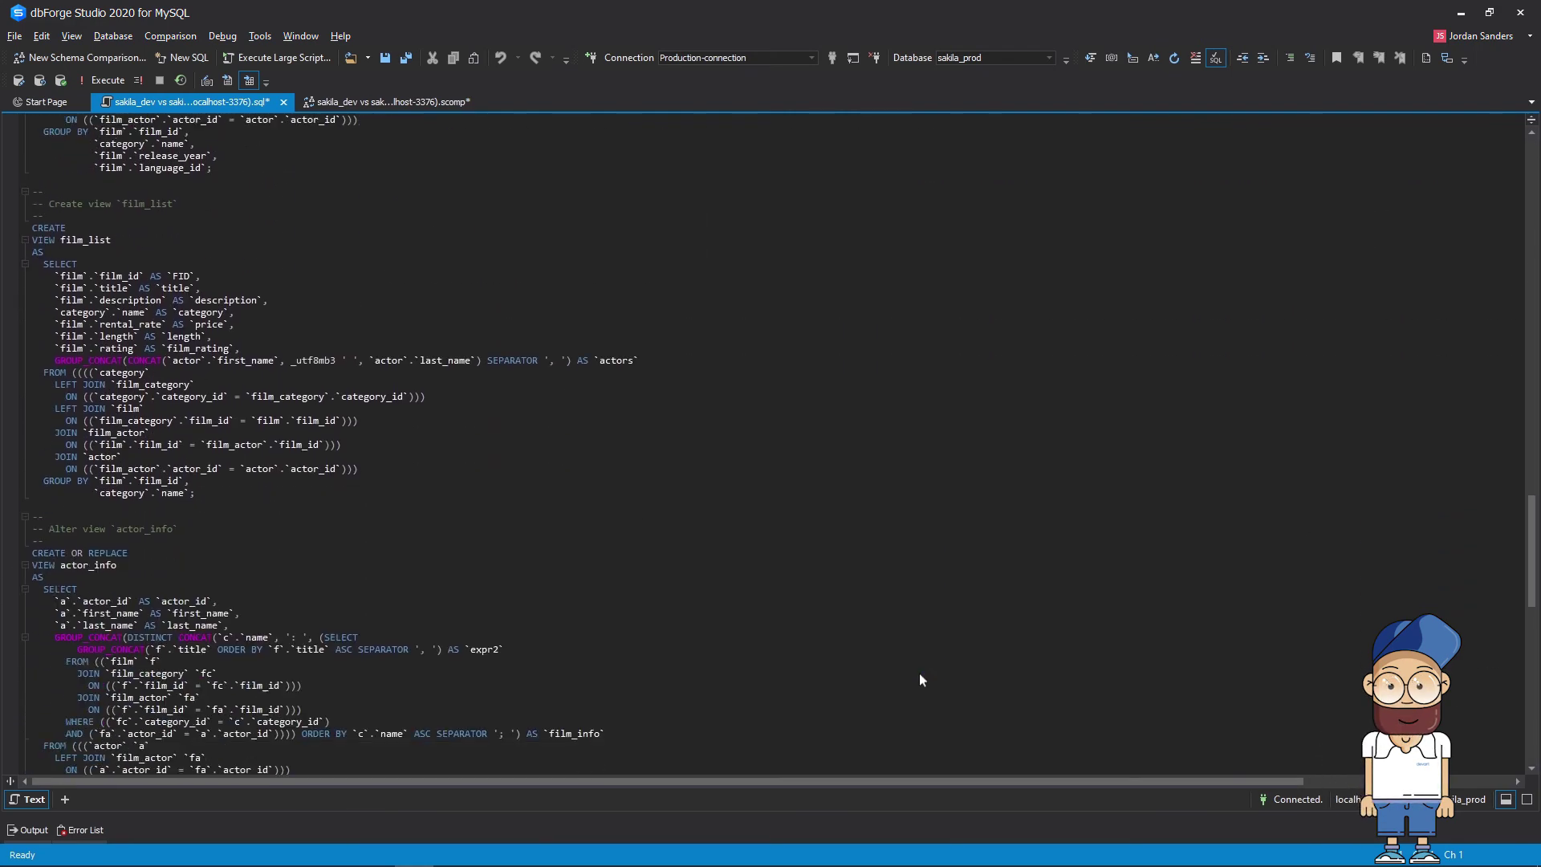
pyautogui.scroll(-5, 919, 674)
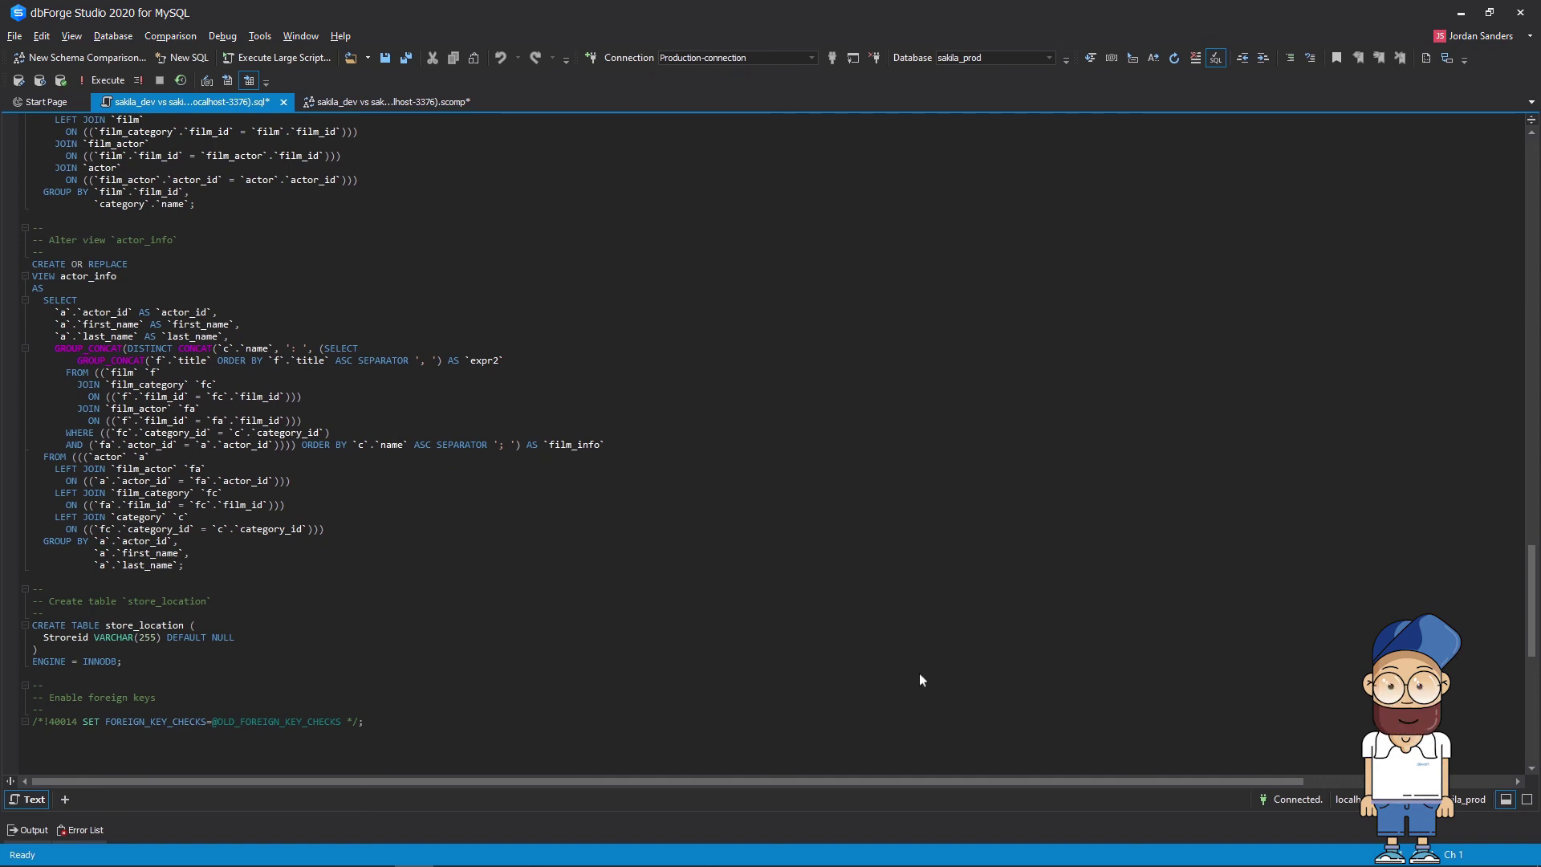
pyautogui.click(77, 78)
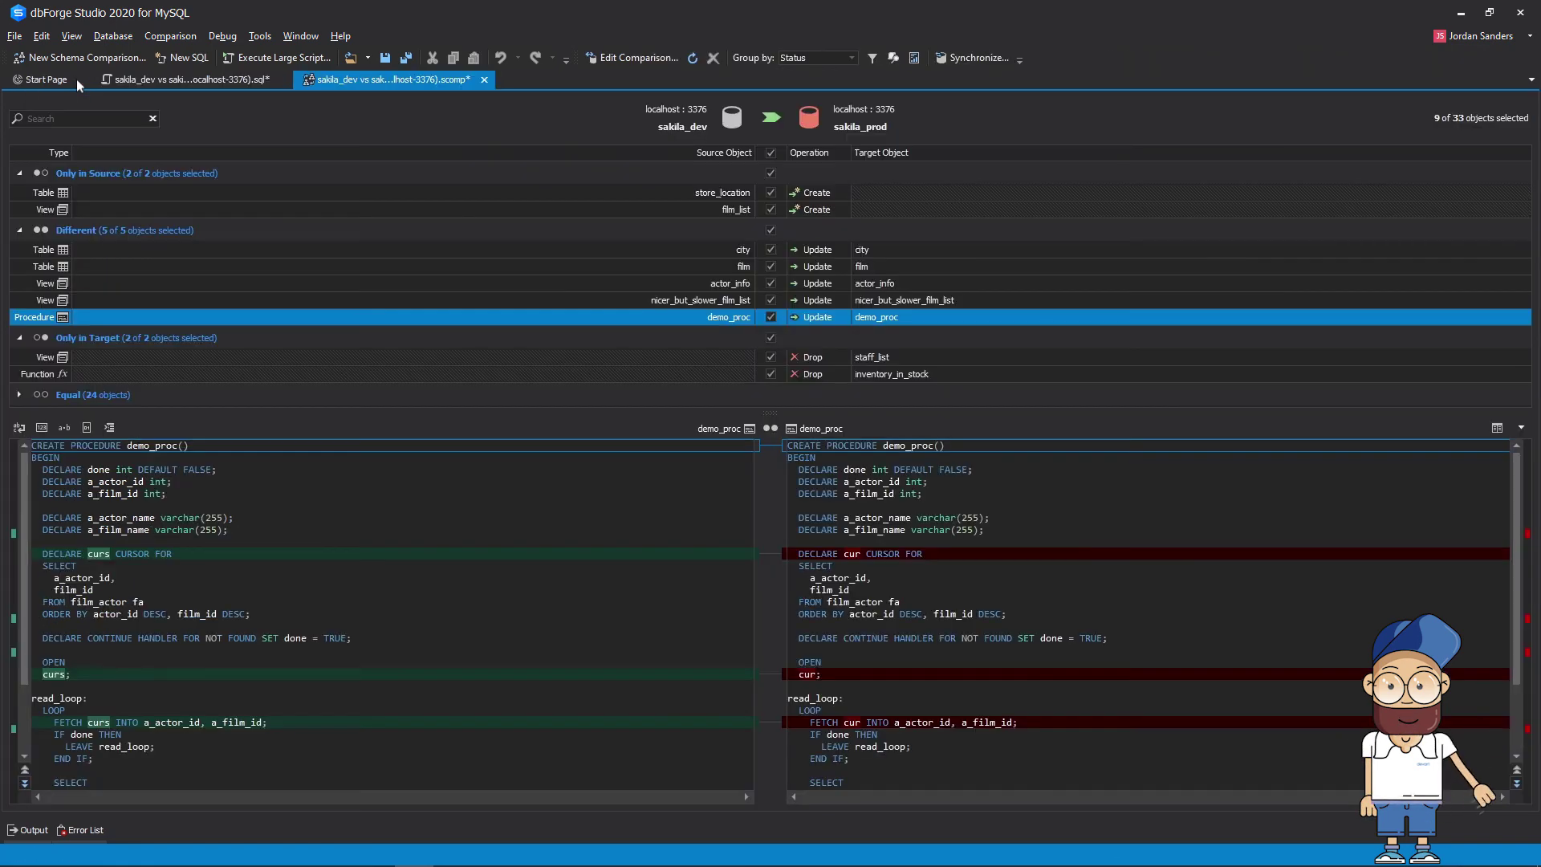
# Refresh the comparison results with Refresh (F5).
pyautogui.click(692, 58)
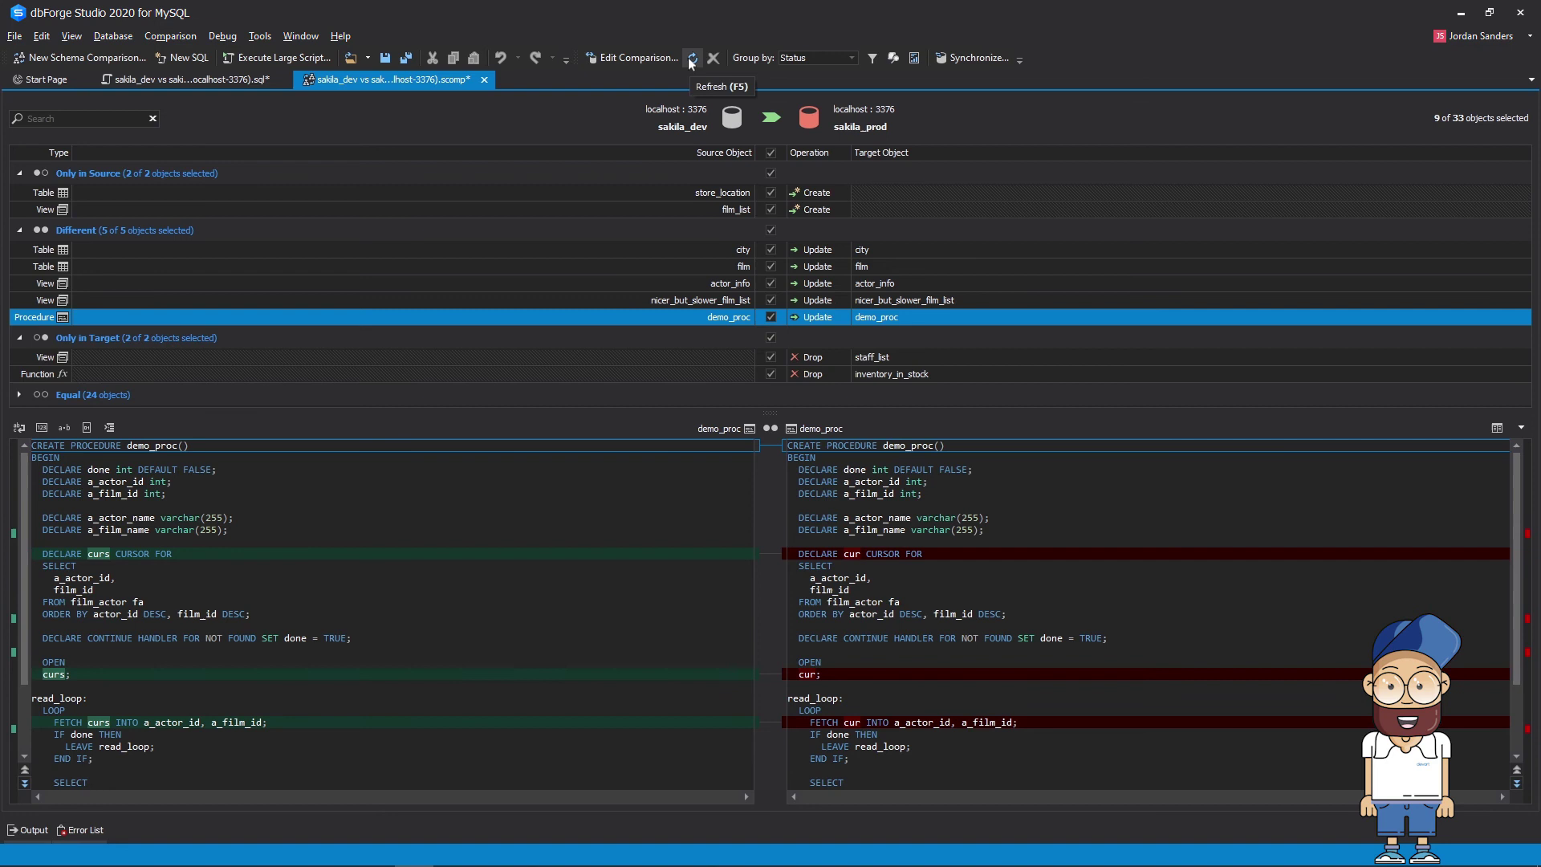